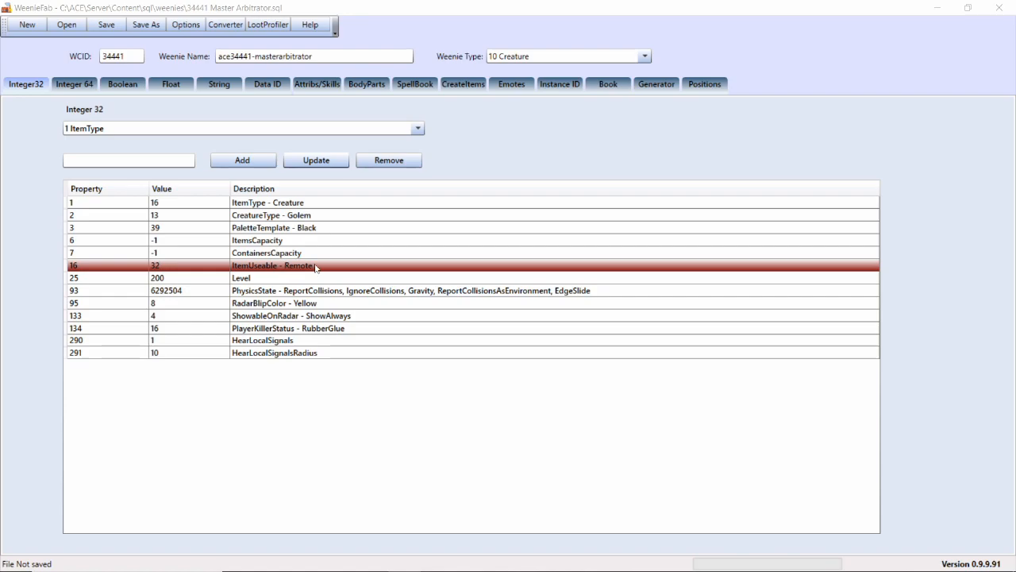
Examine the ItemUseable, RadarBlipColor and PlayerKillerStatus integer properties of the Master Arbitrator and open its Boolean properties
click(313, 267)
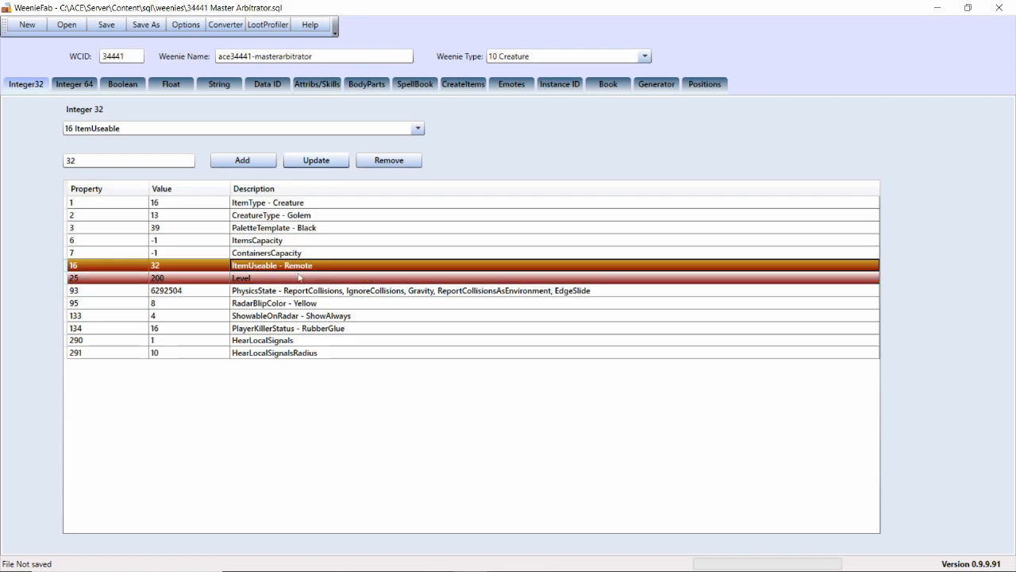
click(261, 308)
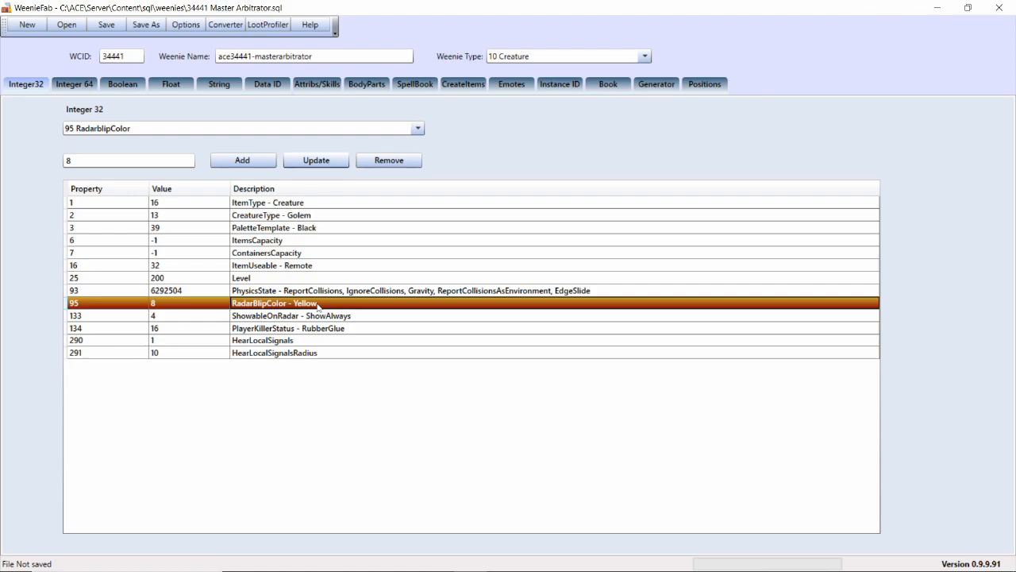
key(Down)
key(Down)
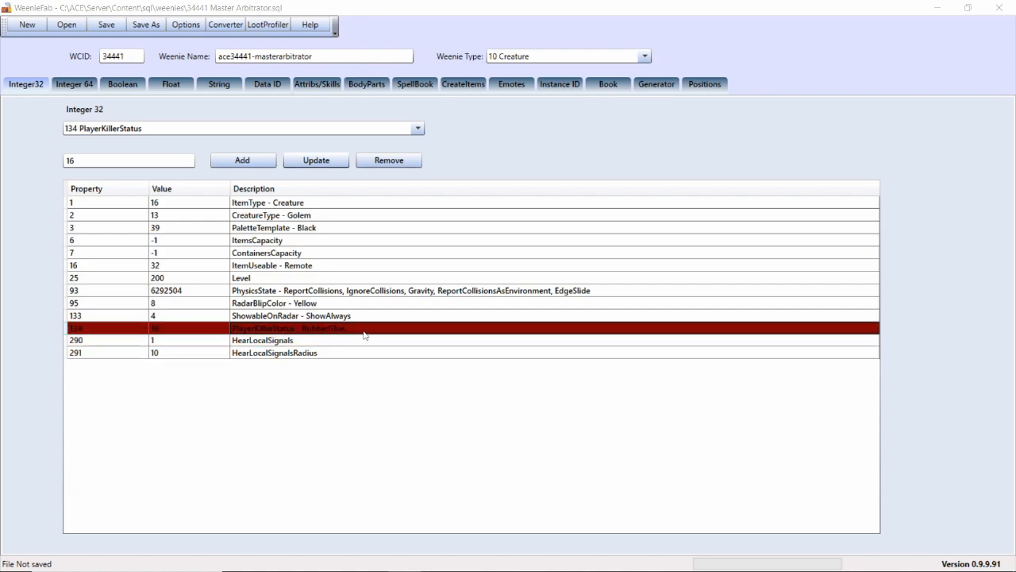
click(123, 84)
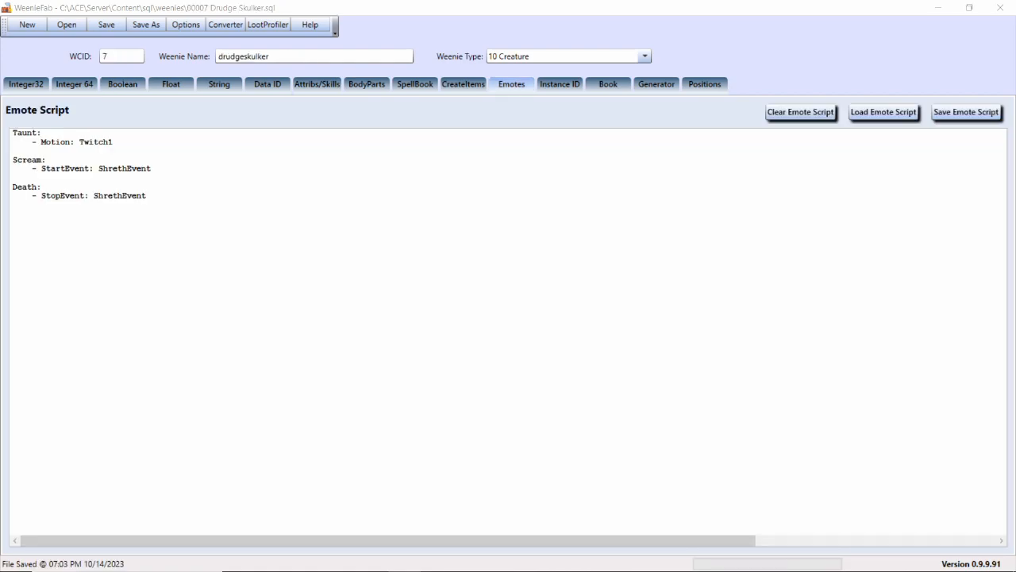
Replace the Taunt trigger above the Twitch1 motion with "Use:" in the Drudge Skulker's emote script
drag(48, 133, 32, 169)
click(64, 142)
drag(41, 133, 4, 141)
text(Use:)
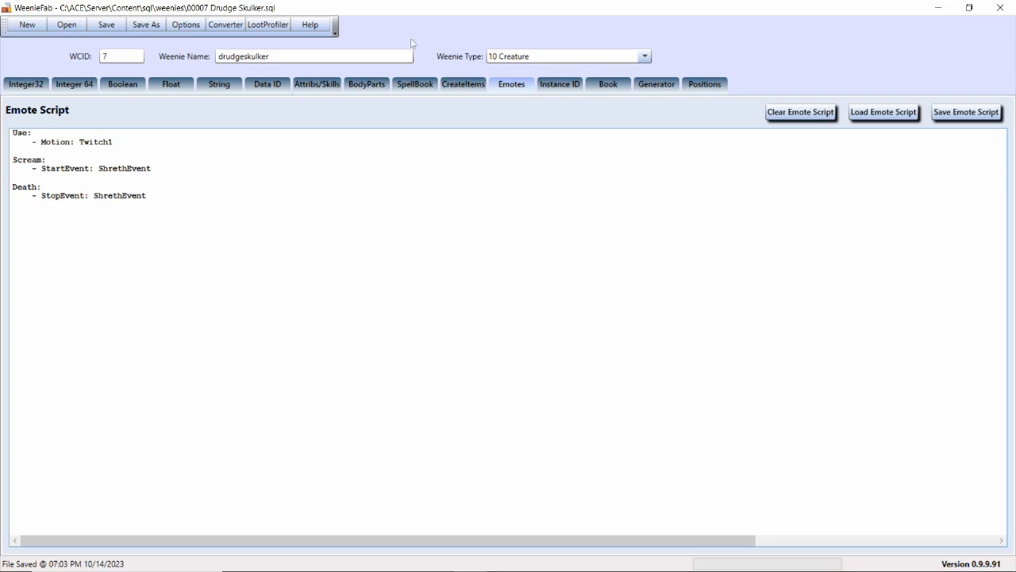
drag(116, 141, 56, 140)
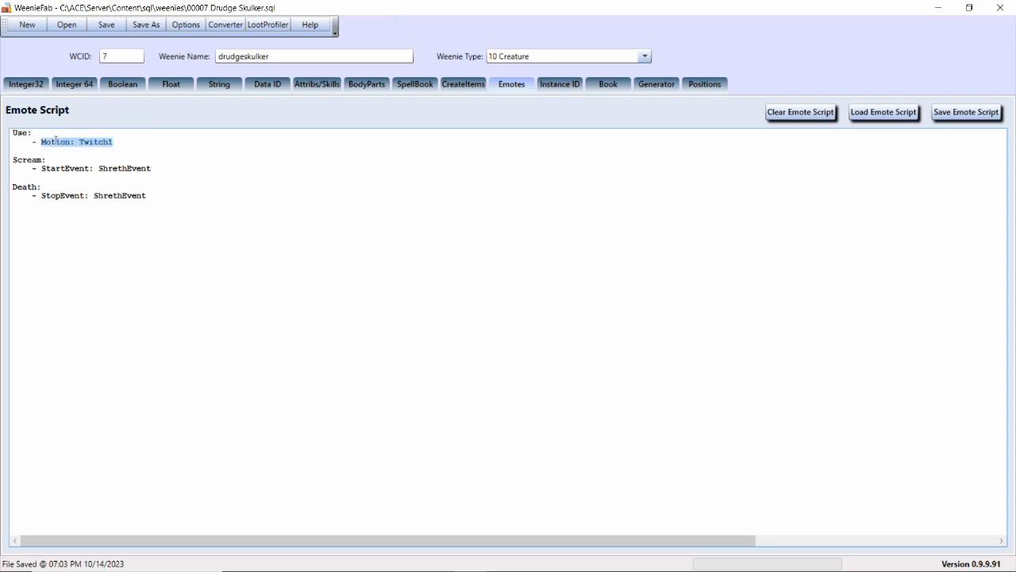
click(39, 137)
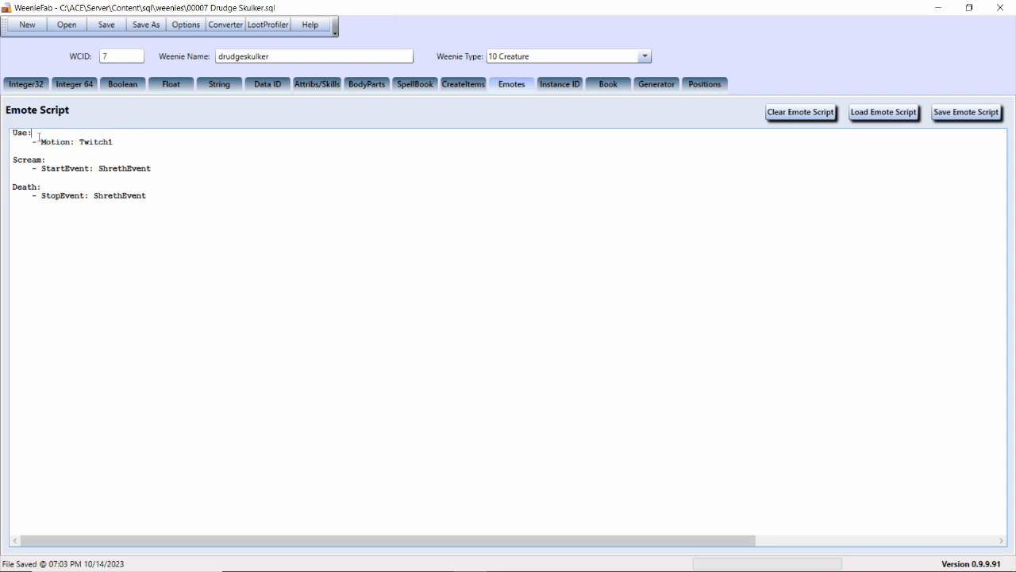
click(132, 141)
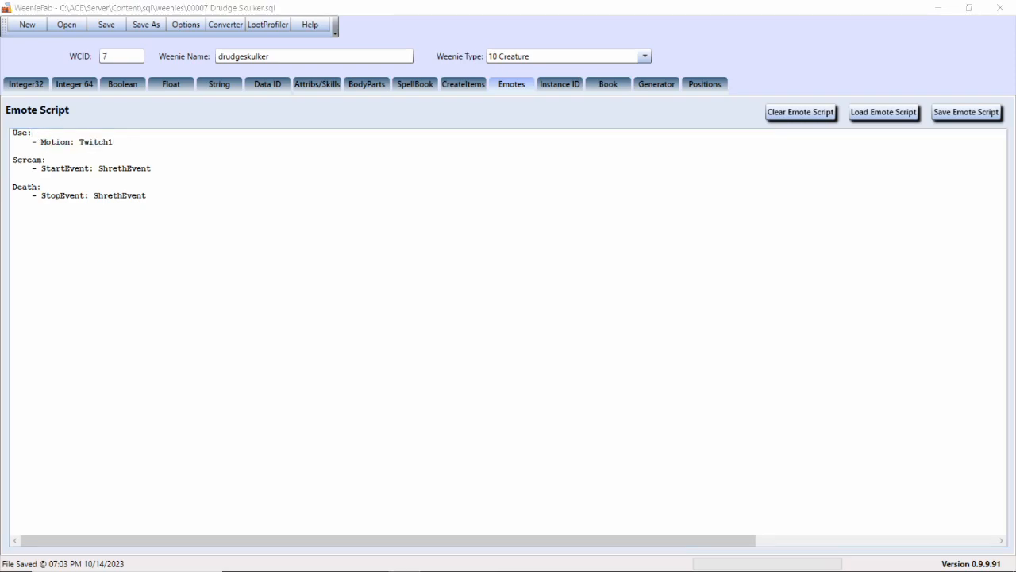
Change the Scream trigger to "Give: 13222" and replace its StartEvent action with "Say: Mmm, delicious!"
double_click(29, 161)
text(Give:)
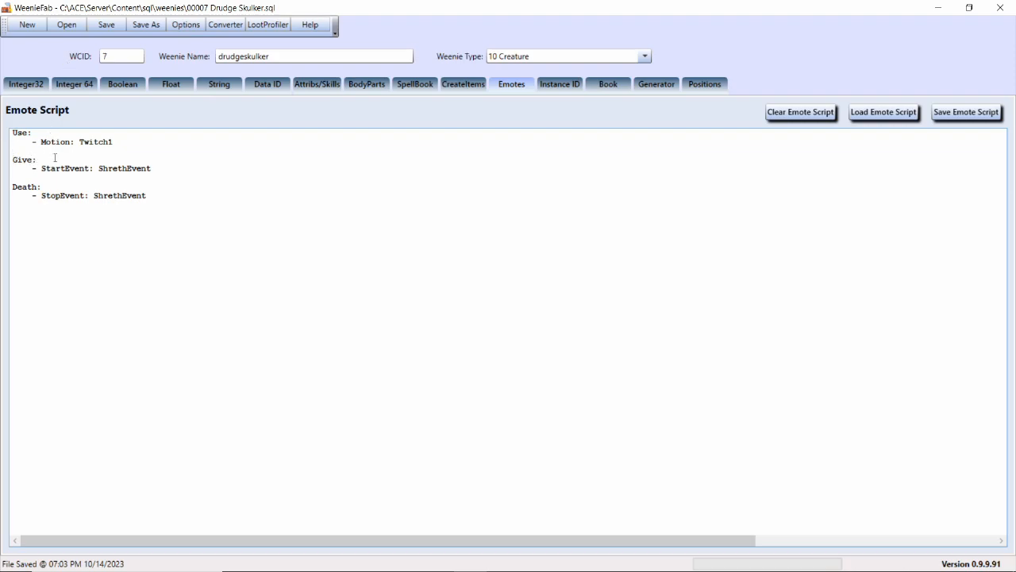
text(13222)
double_click(62, 159)
key(ctrl+c)
click(41, 171)
drag(151, 169, 68, 175)
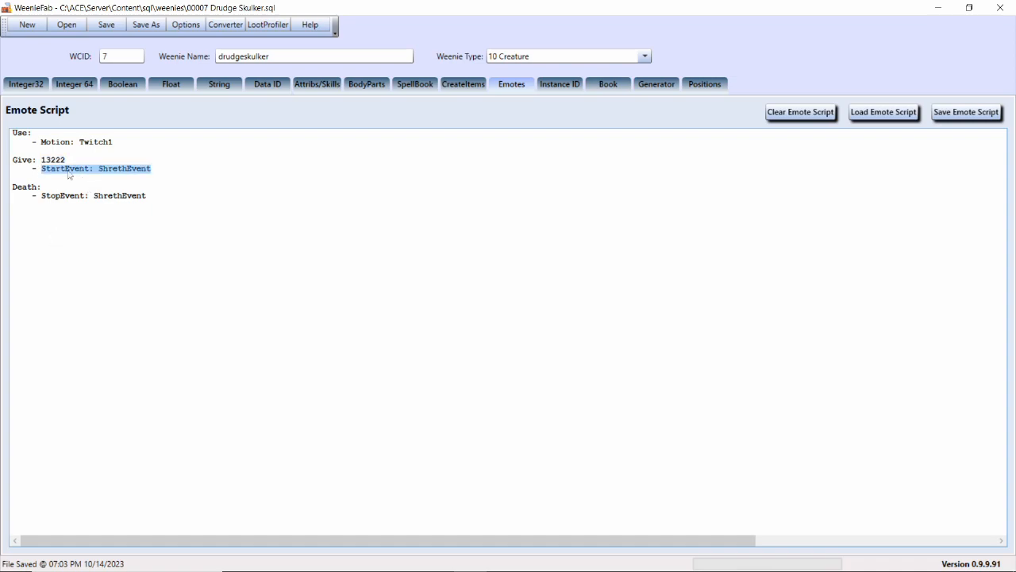
text(Say: Mmm. delicious!)
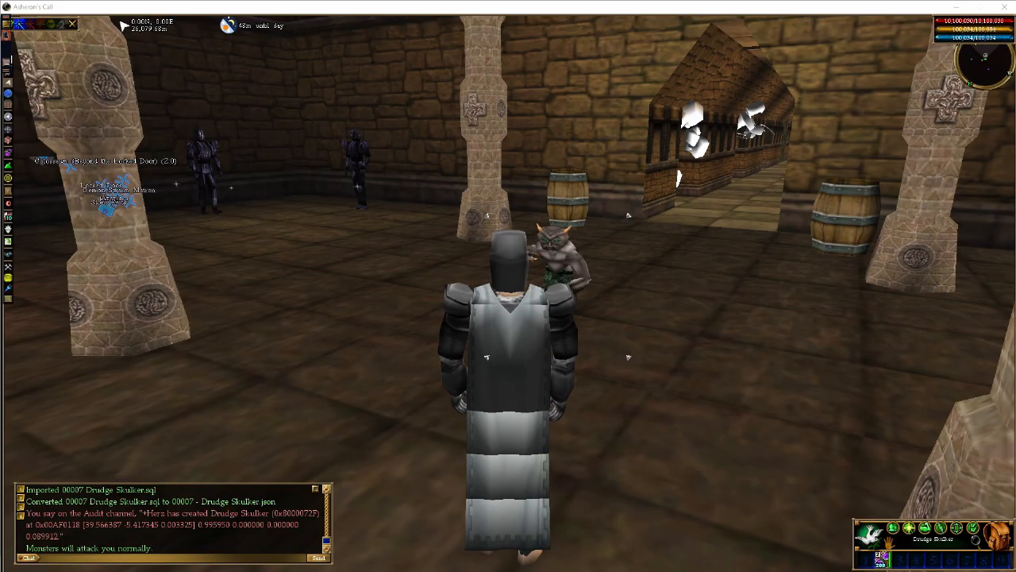
click(422, 417)
key(z)
key(c)
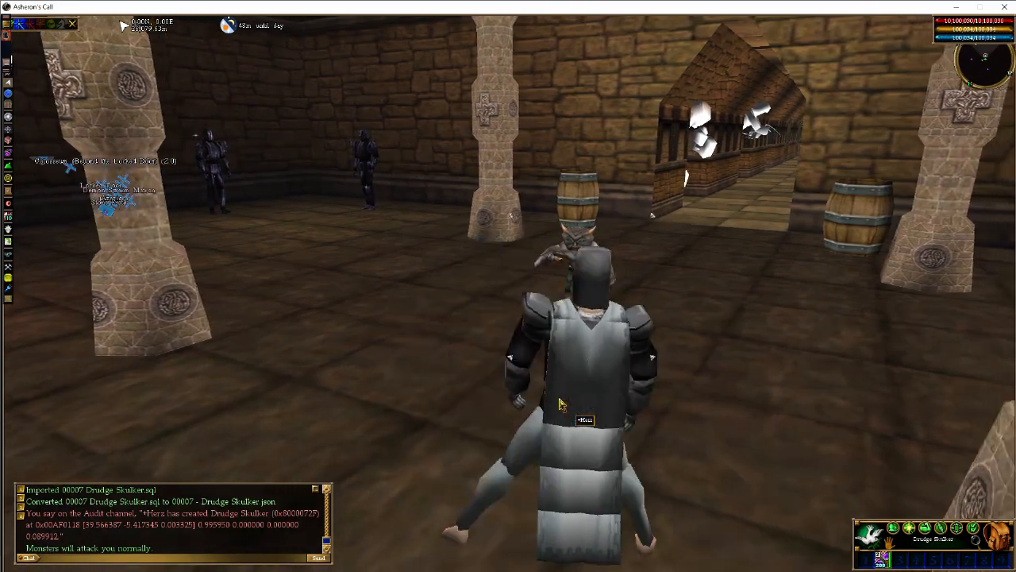
key(z)
key(c)
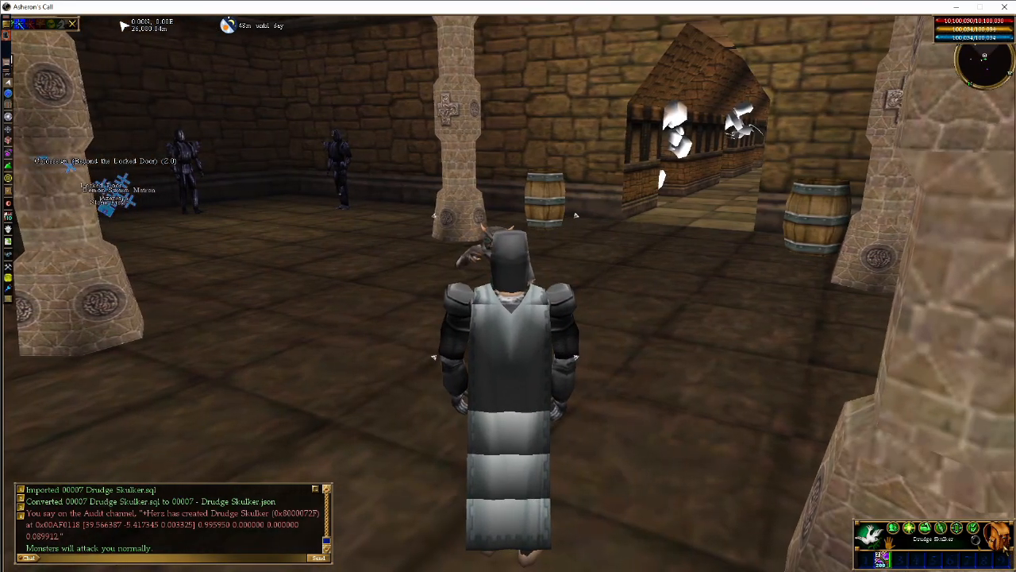
key(F12)
key(z)
key(c)
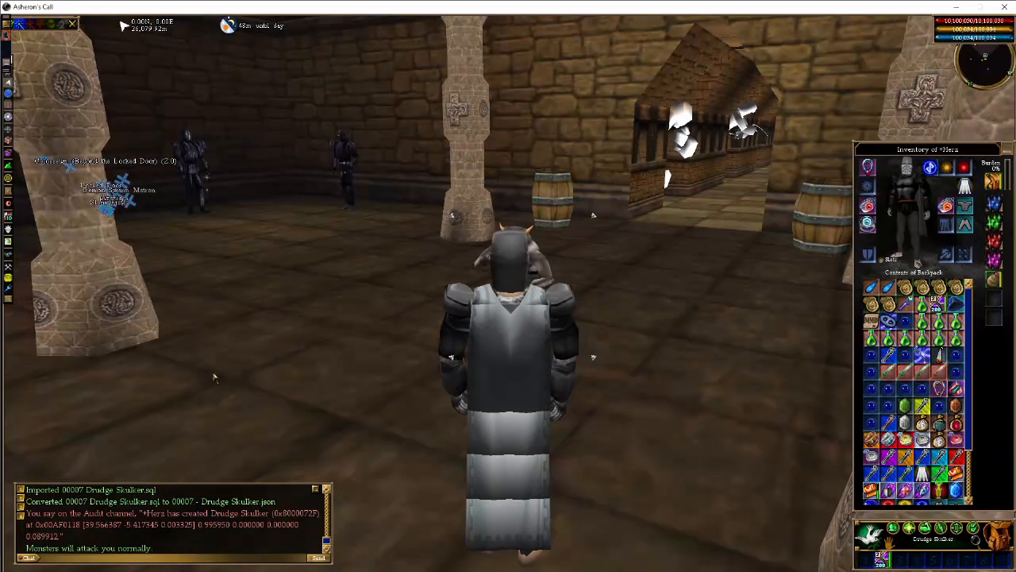
key(Return)
text(@ci 13222)
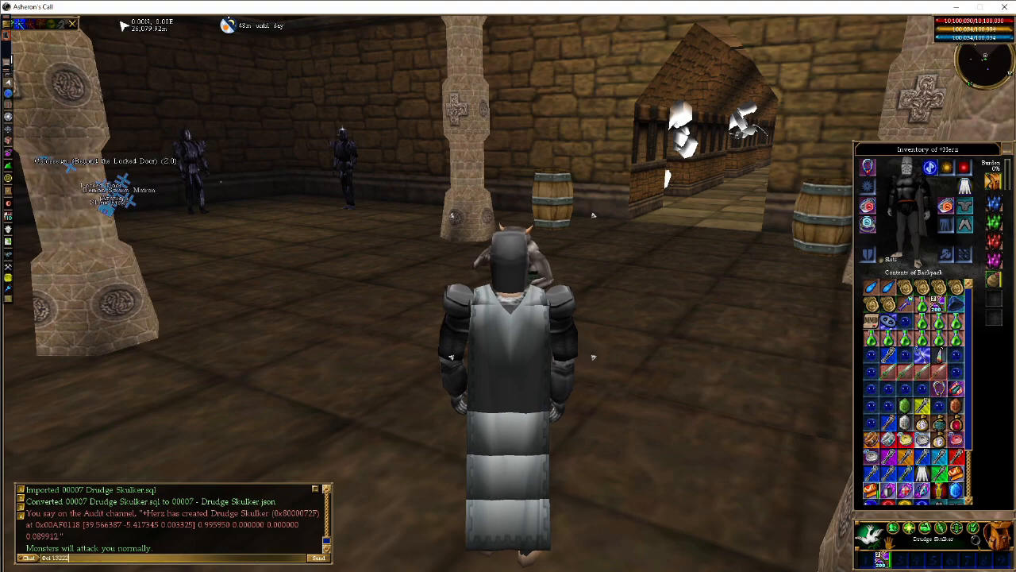
key(Return)
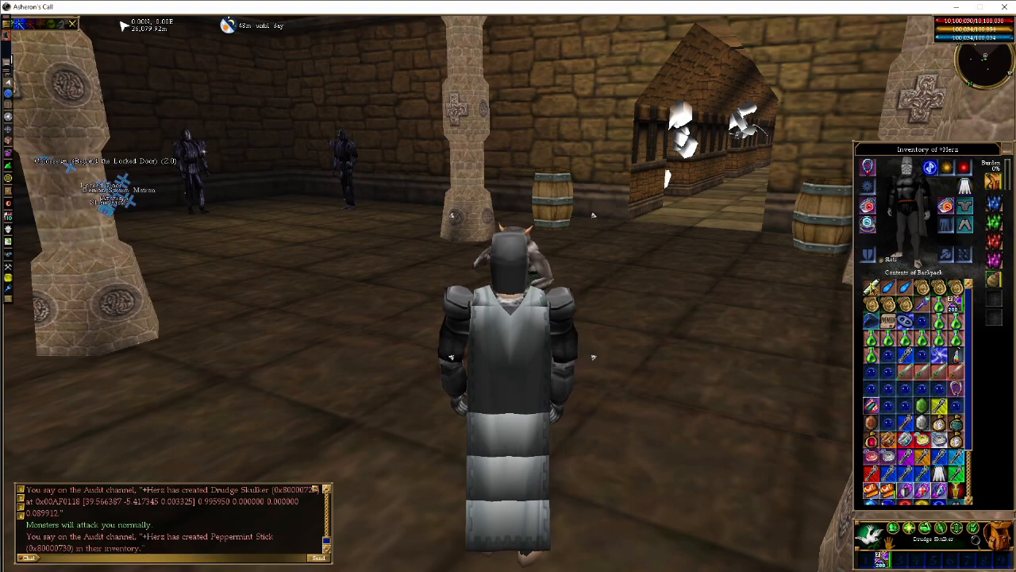
Give the Peppermint Stick to the Drudge Skulker and use the creature to test both emote responses
click(870, 288)
key(a)
drag(871, 289, 623, 298)
key(d)
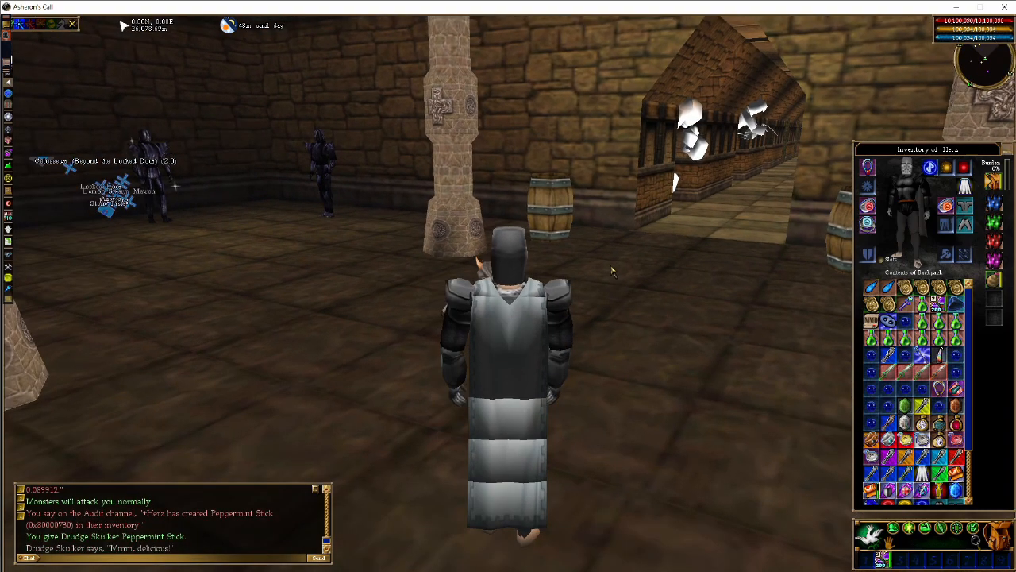
key(a)
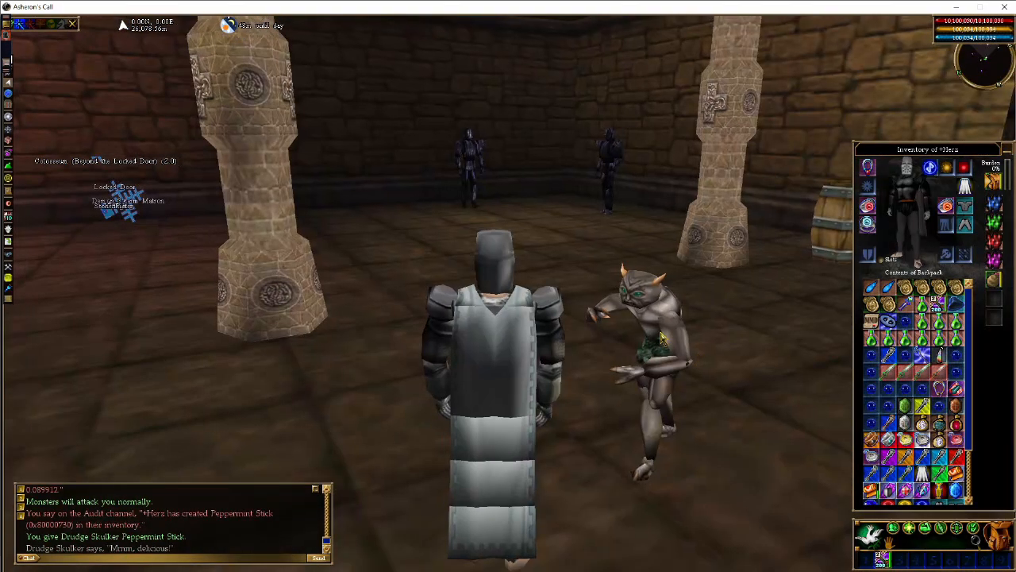
double_click(661, 337)
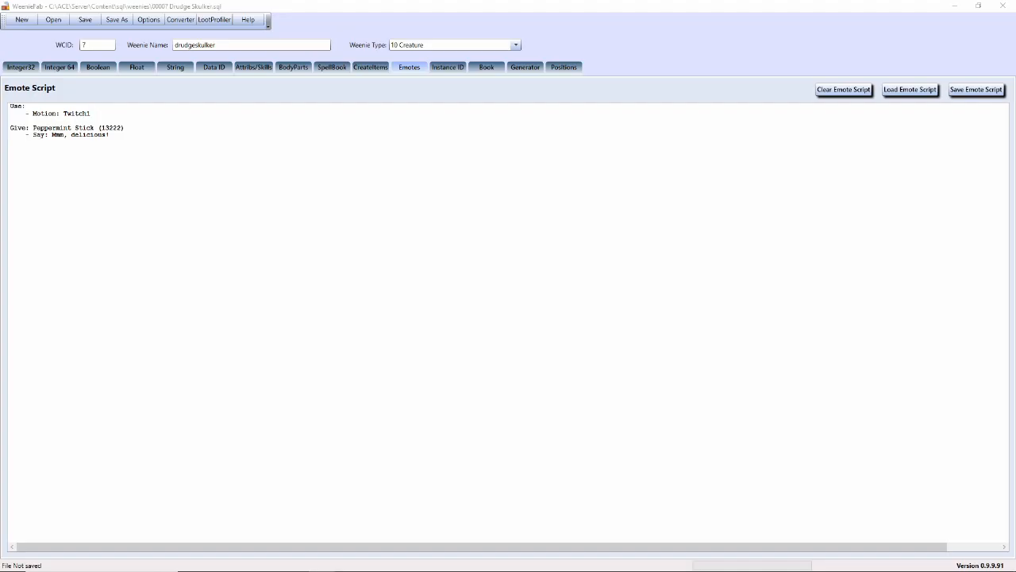
Start another Give entry below the Peppermint Stick response in WeenieFab, and try handing an inventory item to the Drudge Skulker in Asheron's Call
click(138, 139)
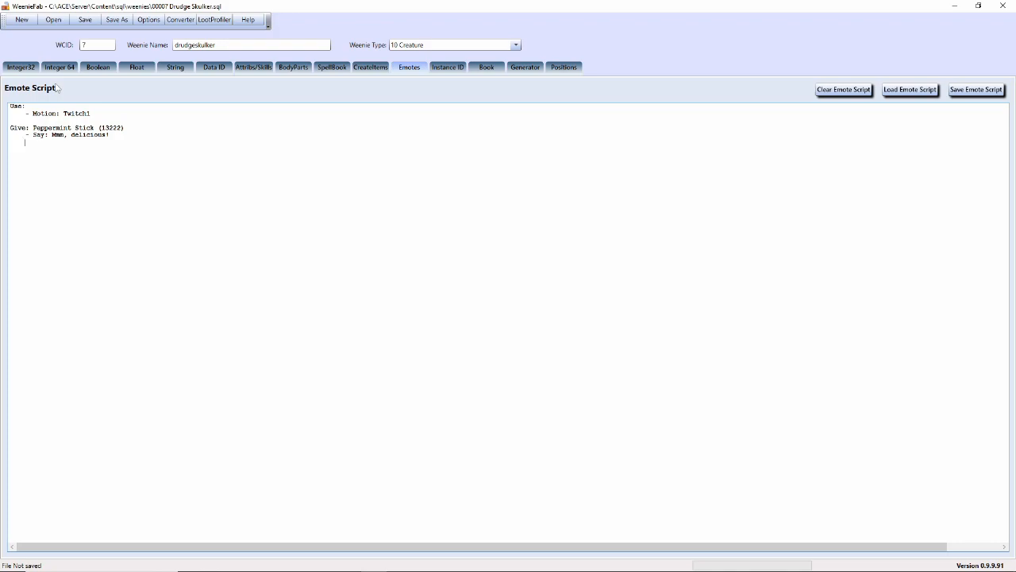
text(Give)
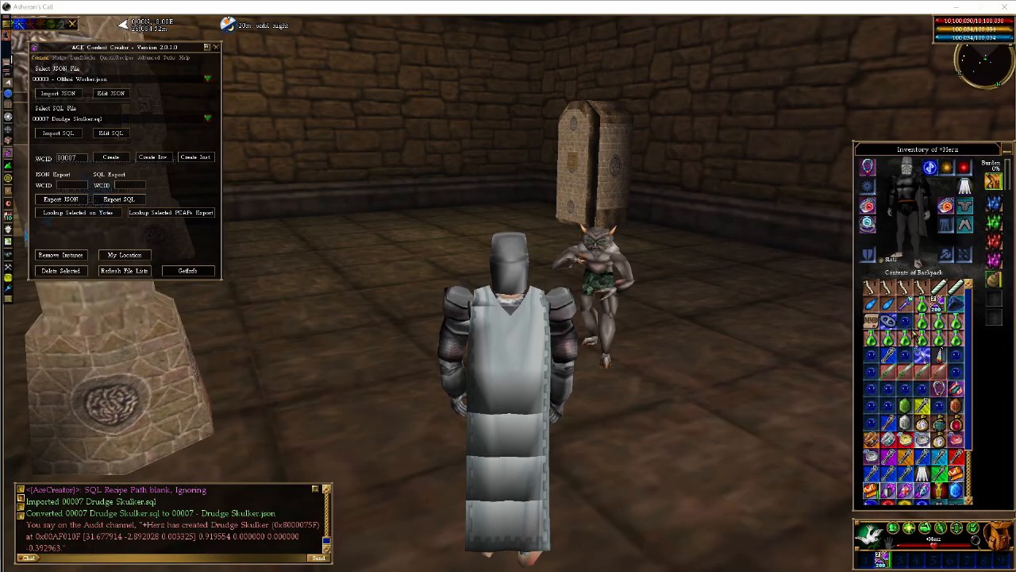
drag(575, 254, 595, 255)
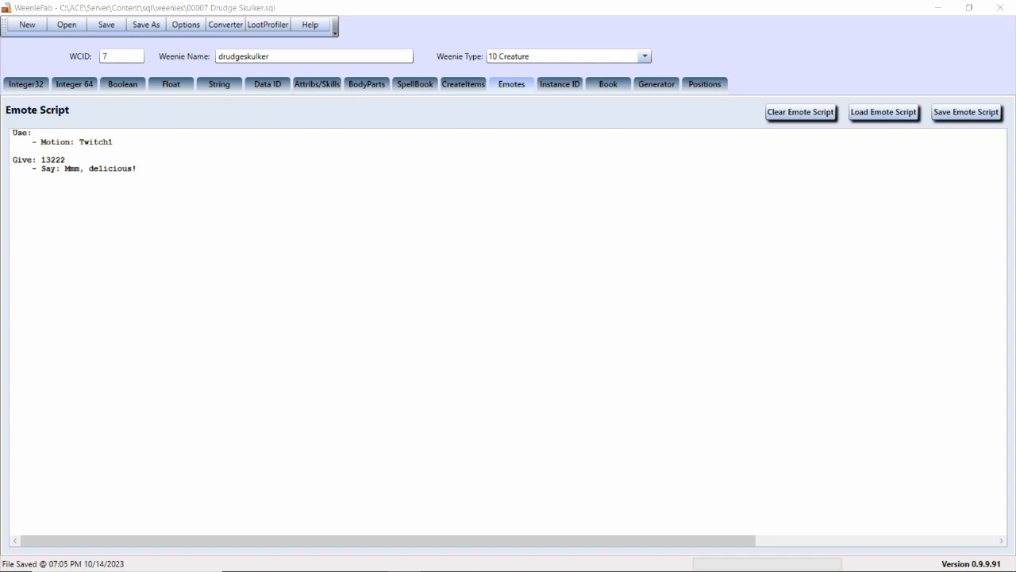
Add a "Refuse: 13222" trigger in WeenieFab with the action "InqYesNo: Can I have that delicious peppermint stick?"
click(39, 188)
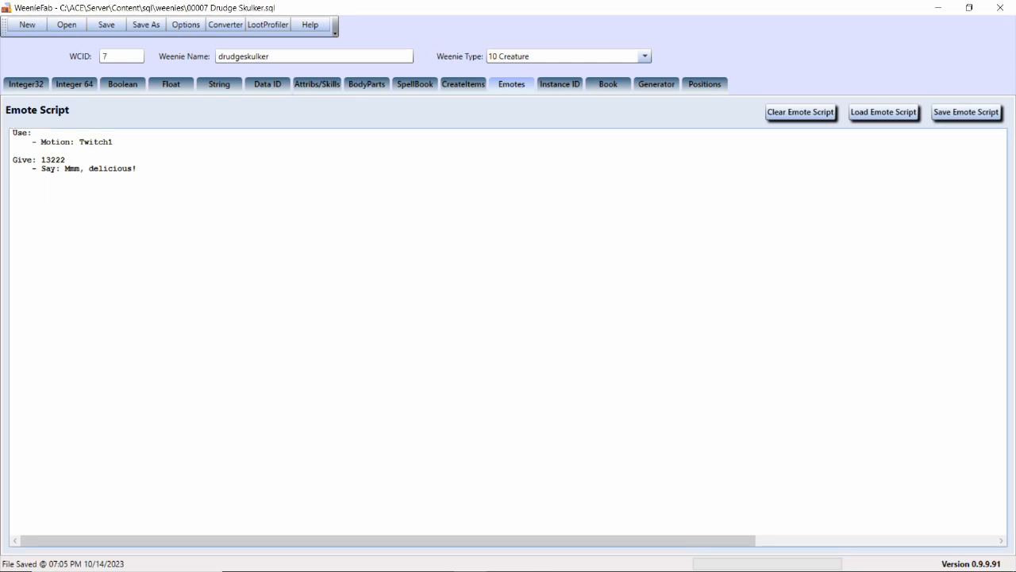
text(Refuse:)
key(ctrl+v)
text(- InqYesNo:)
text(Can I have that delic)
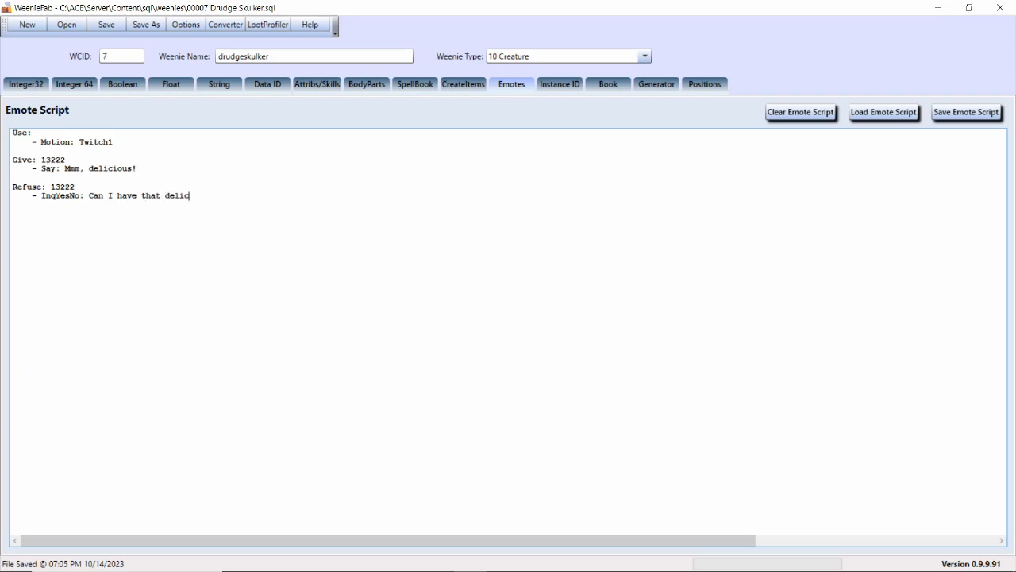
text(ious peppermint stick?)
Add a TestSuccess branch with "Say: Hurray!" and a TestFailure branch with "Say: You big old meanie!" under the InqYesNo action
key(Return)
text(TestSuccess:)
key(Return)
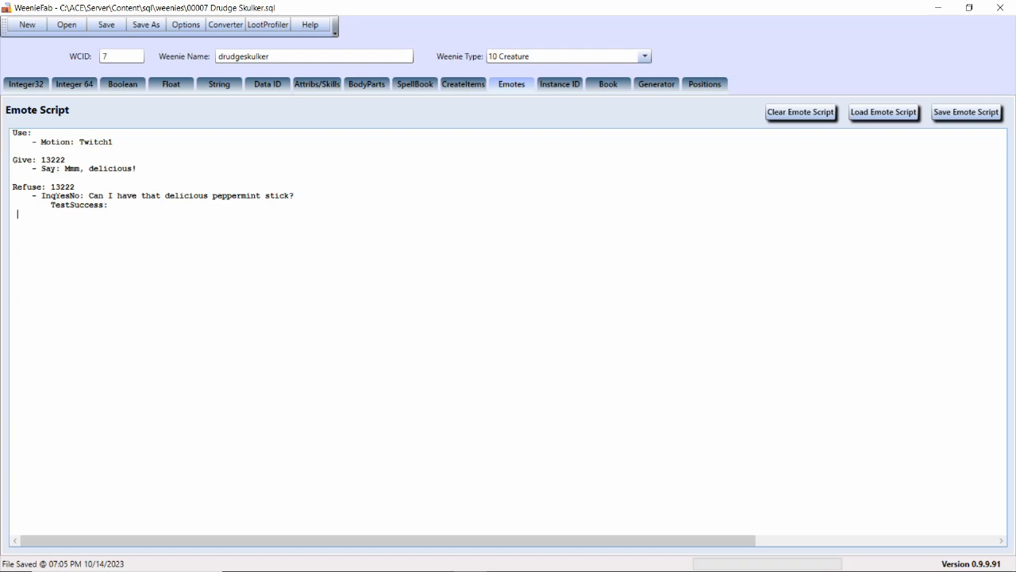
text(TestFailure:)
key(Up)
key(Return)
text(- Say: Hurray!)
key(Return)
text(- SA)
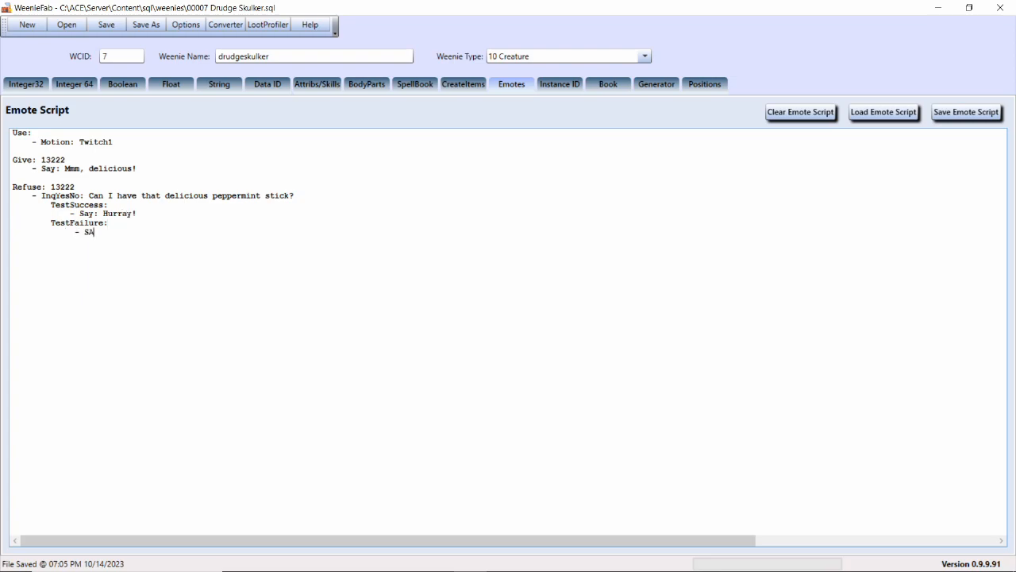
key(BackSpace)
text(ay: You big old meaning)
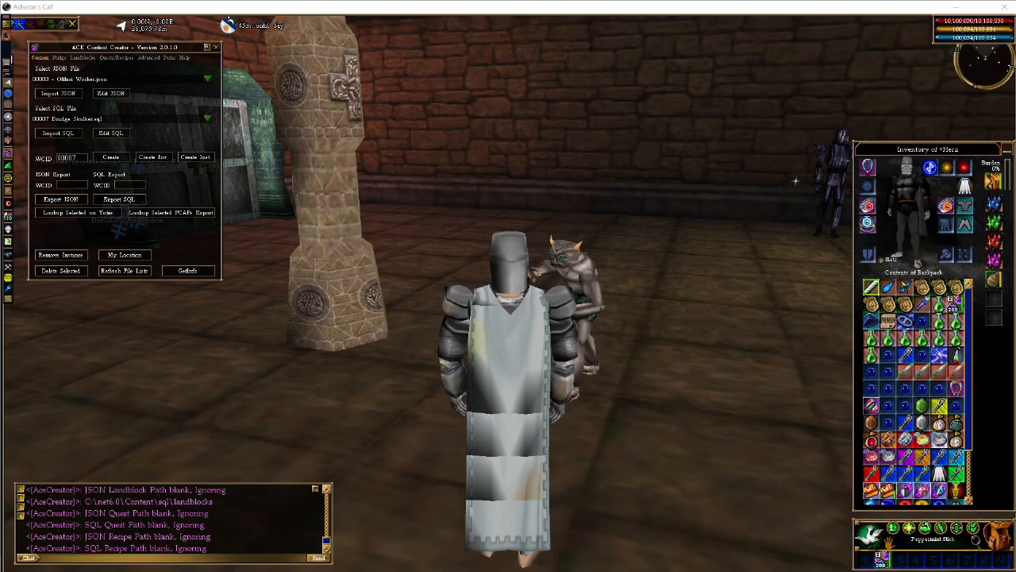
Switch to Asheron's Call and offer the Peppermint Stick to the Drudge Skulker twice, answering Yes first and No the second time
drag(585, 248, 586, 249)
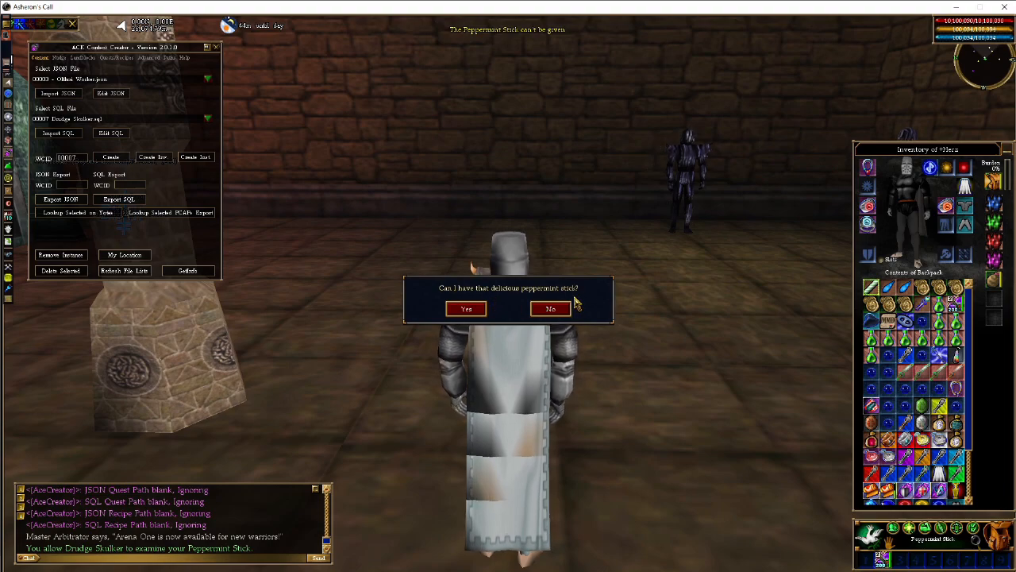
click(481, 309)
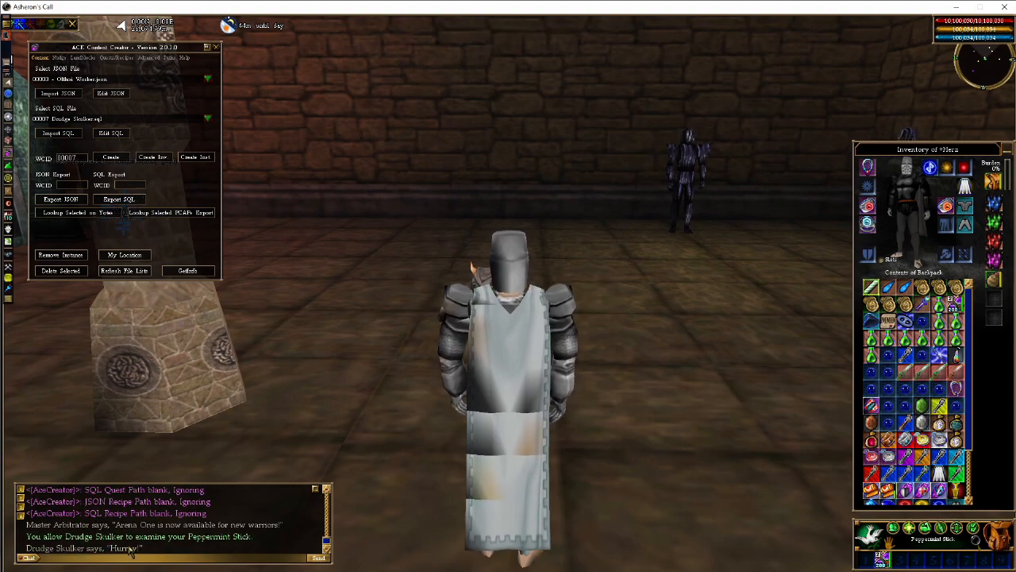
key(a)
drag(871, 287, 580, 284)
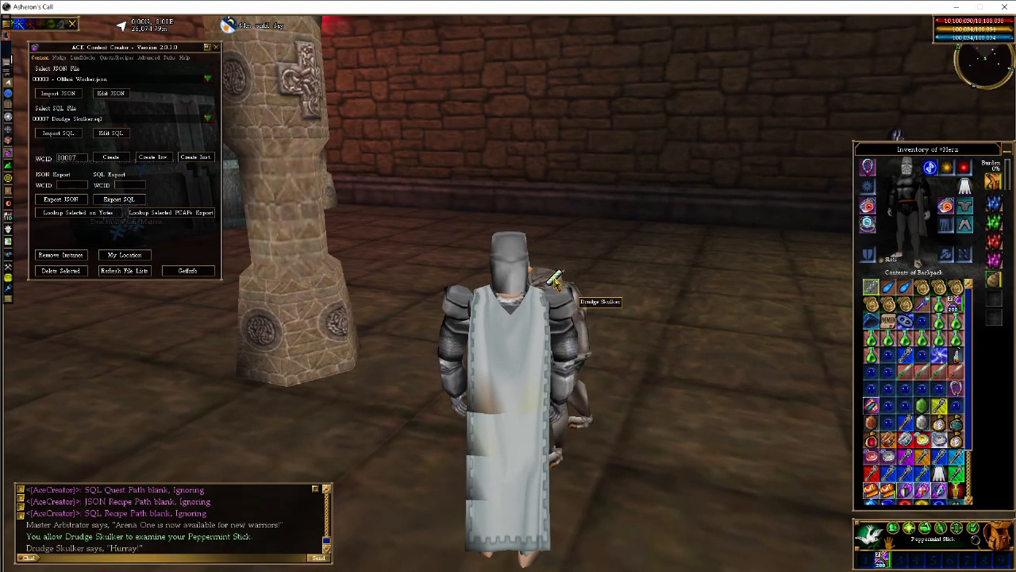
click(552, 309)
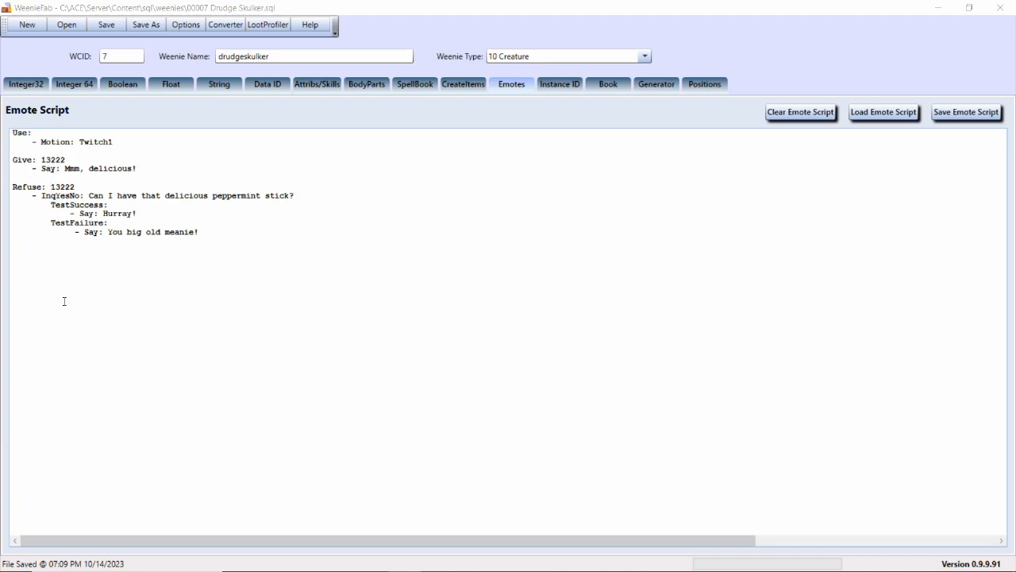
Add a "TakeItems: 13222, -1" action below "Say: Hurray!" in the TestSuccess branch of the emote script in WeenieFab
click(160, 216)
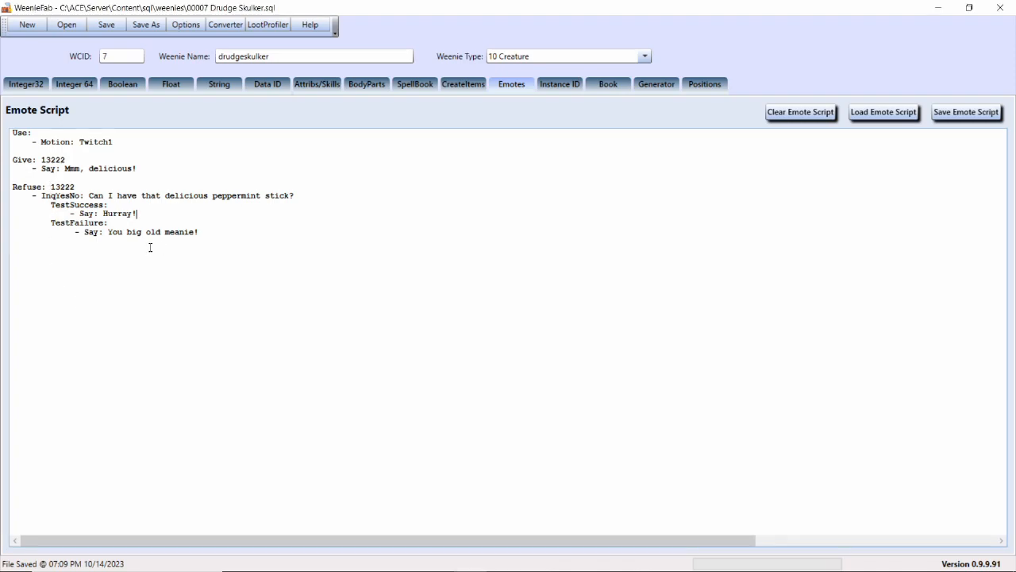
key(Return)
text(-)
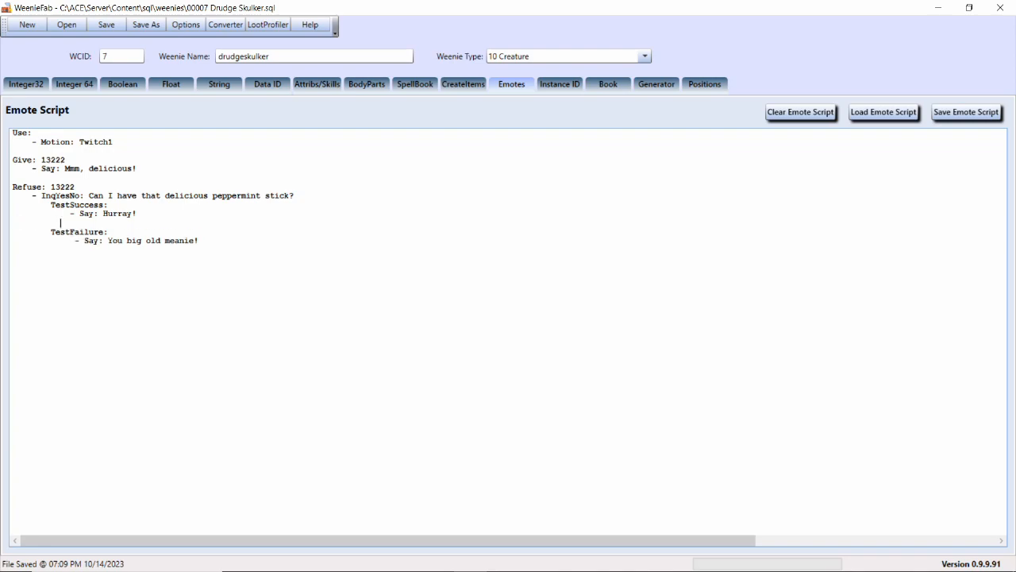
text( Take)
key(BackSpace)
key(BackSpace)
key(BackSpace)
key(BackSpace)
text(TakeItems:)
text(13222)
text(, 10)
key(BackSpace)
text(00)
key(BackSpace)
key(BackSpace)
key(BackSpace)
text(-1)
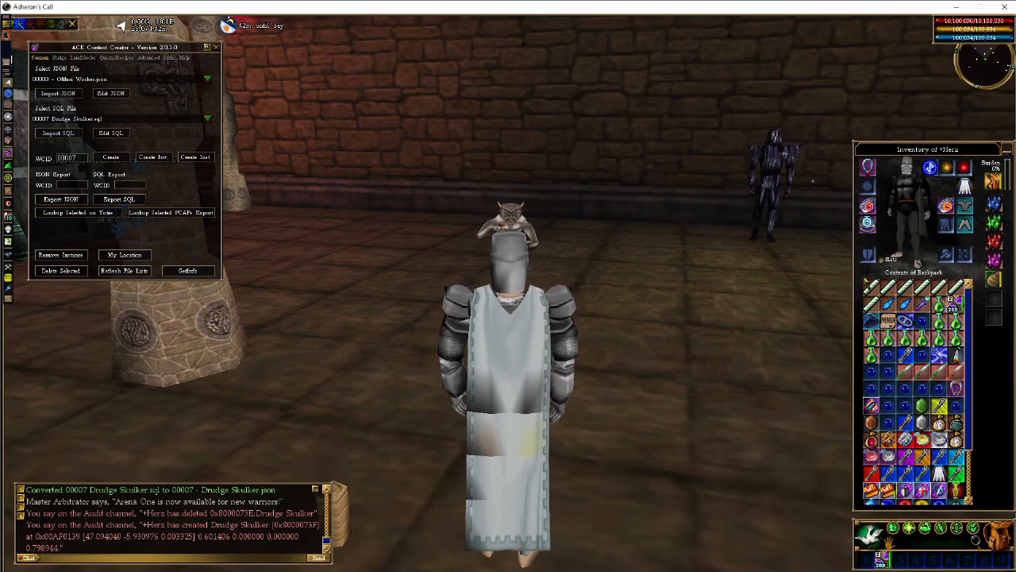
Switch to Asheron's Call, offer a Peppermint Stick to the Drudge Skulker and answer Yes to its question
key(w)
drag(870, 287, 603, 268)
key(a)
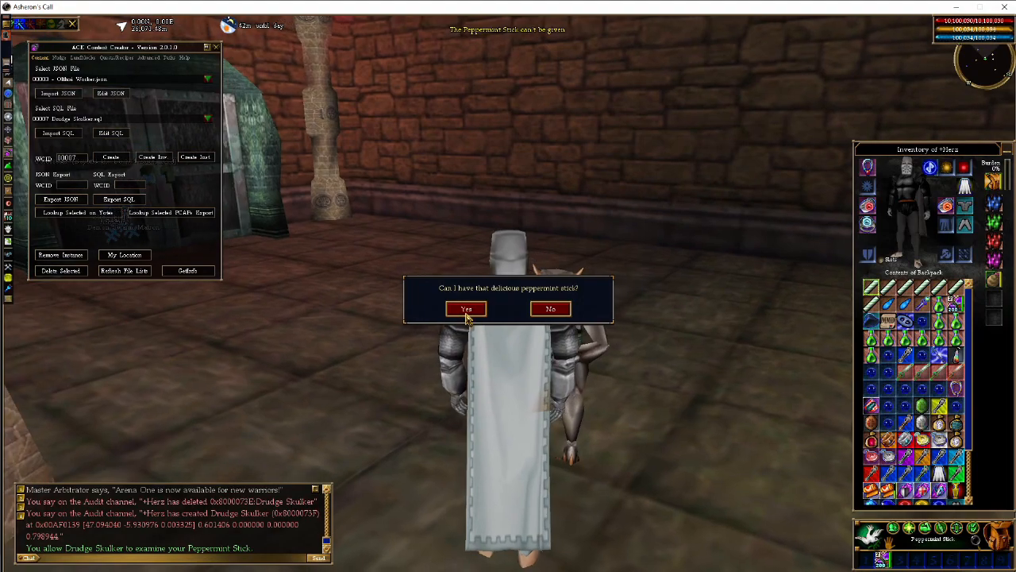
click(466, 308)
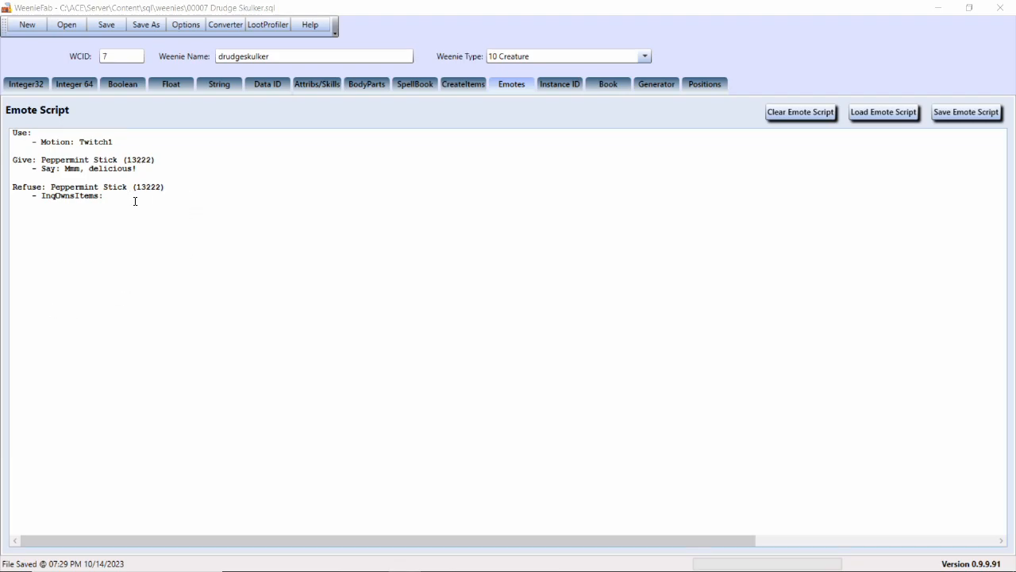
In WeenieFab, complete the Refuse action as "InqOwnsItems: 13222, 5" and add TestSuccess and TestFailure branches beneath it
click(119, 198)
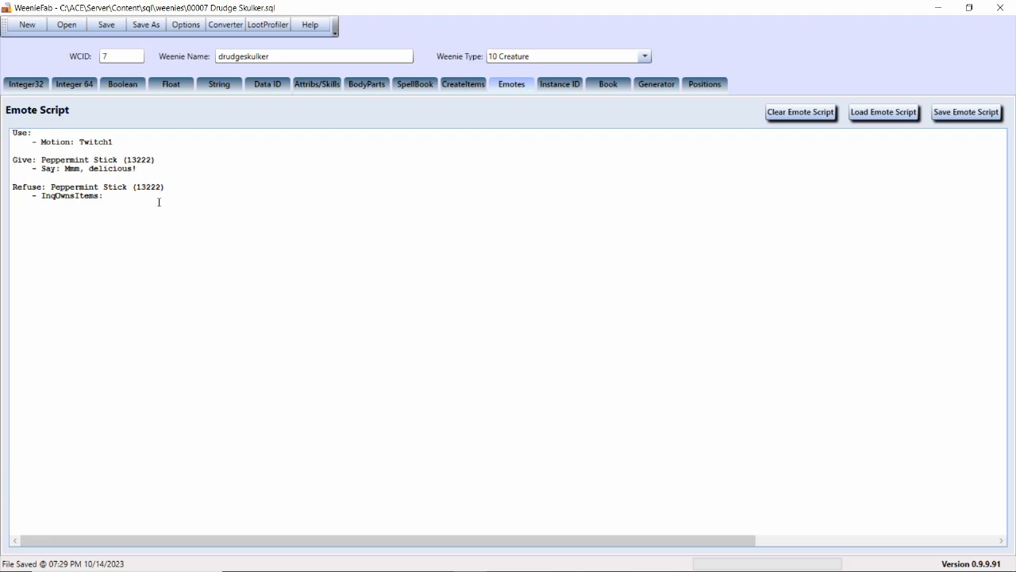
text(13222)
text(TestSuccess)
key(BackSpace)
text(Test)
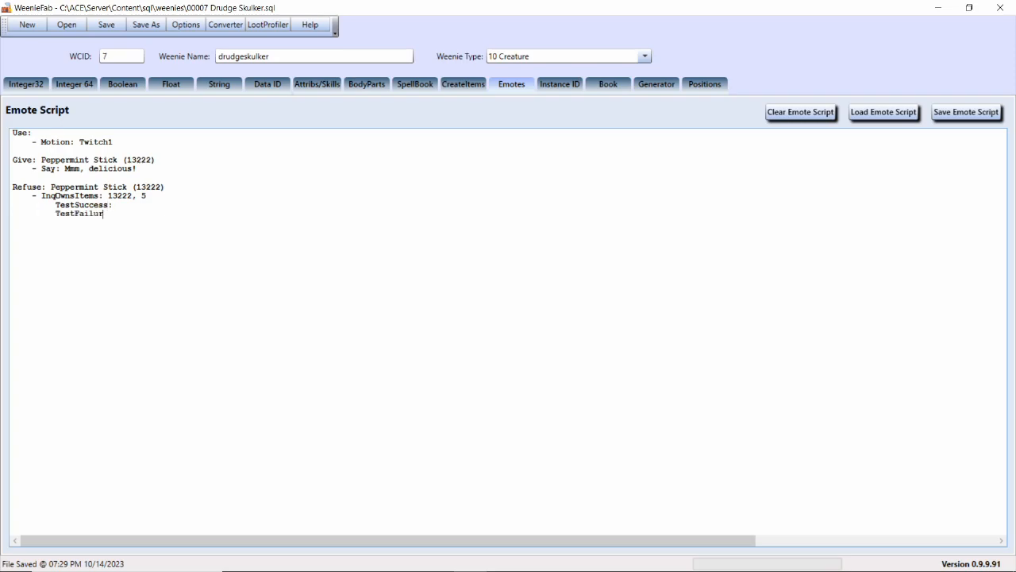
Add "Say: You have 5 sticks!" under TestSuccess and "Say: You don't have 5 sticks!" under TestFailure
key(Return)
text(- Say: You have 5 sticks!)
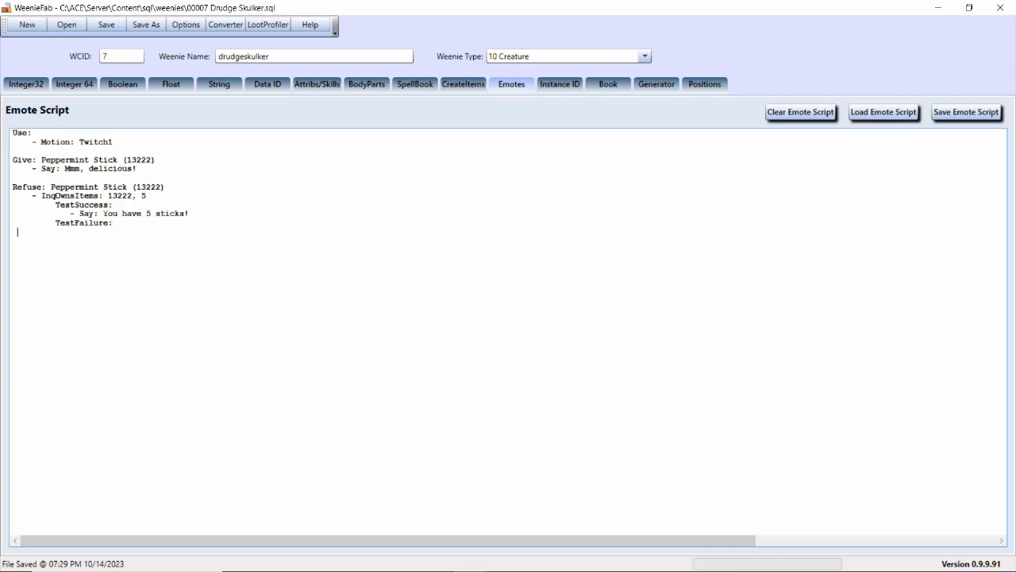
text(Say: You don't have f)
key(BackSpace)
text(5 sticks!)
Switch to Asheron's Call and offer the single Peppermint Stick to the Drudge Skulker to test the failure branch
key(alt+Tab)
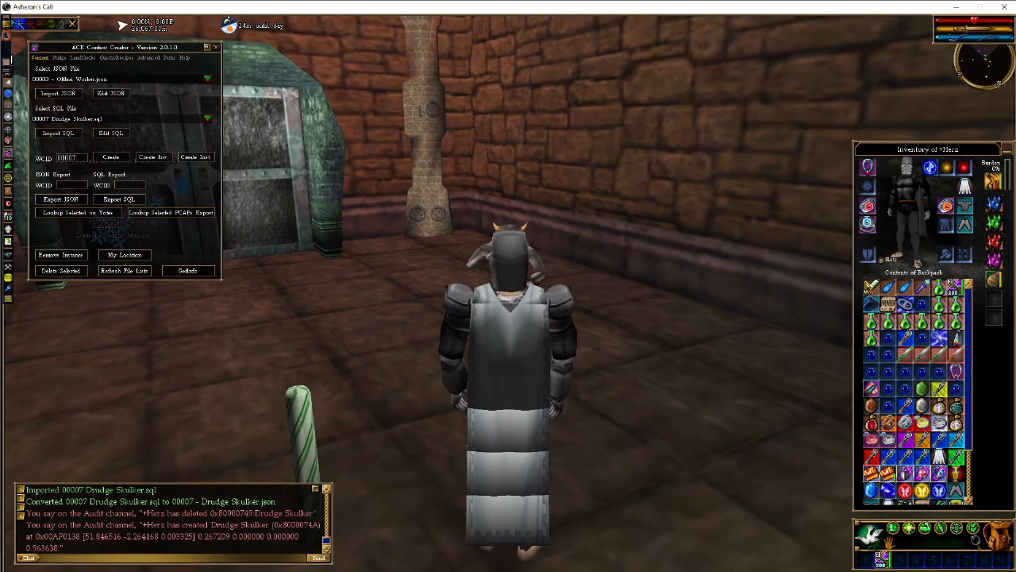
click(872, 287)
key(z)
key(c)
key(a)
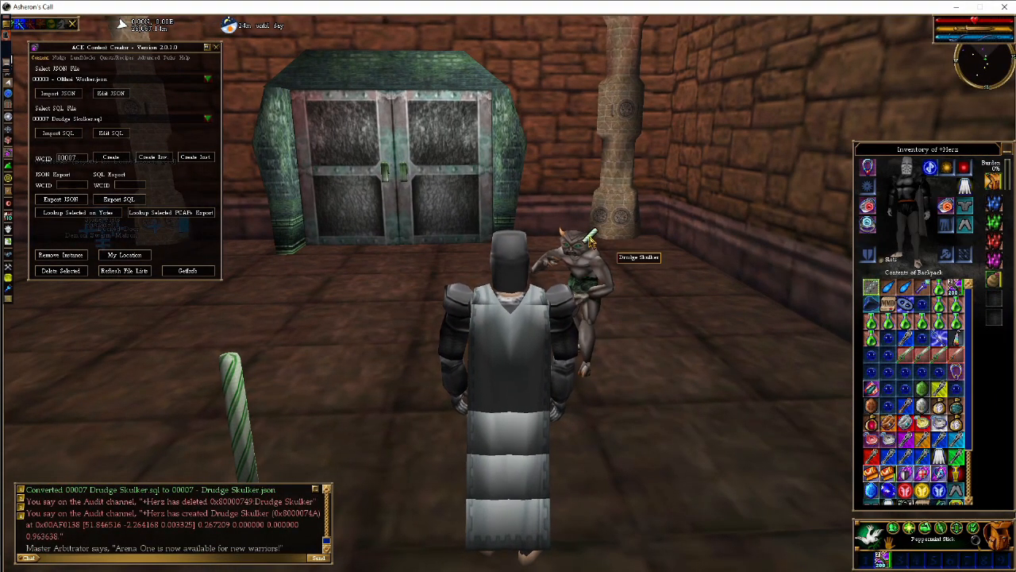
key(d)
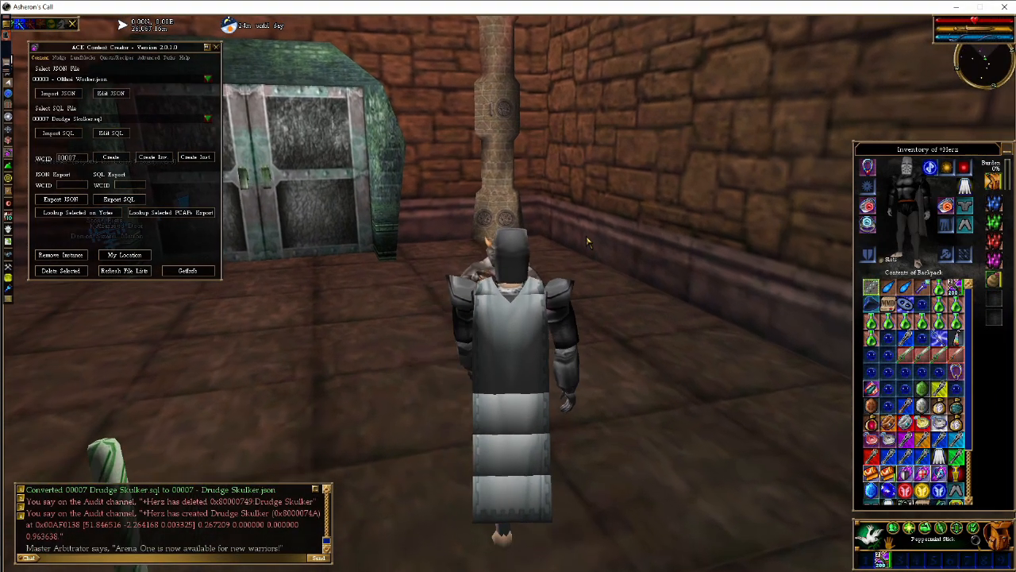
key(a)
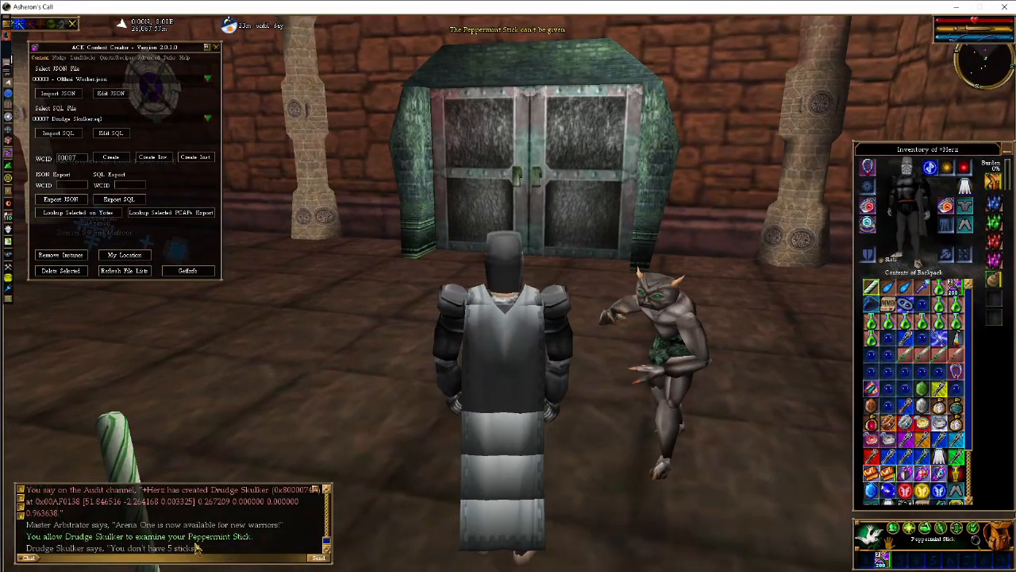
Create more Peppermint Sticks (13222) in the inventory and offer one to the Drudge Skulker to test the success branch
key(d)
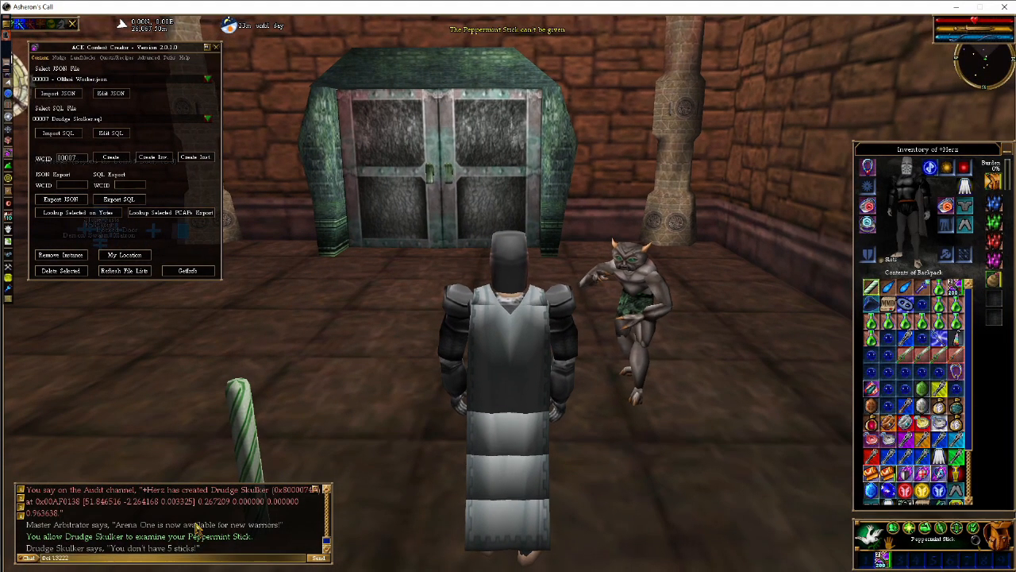
key(Return)
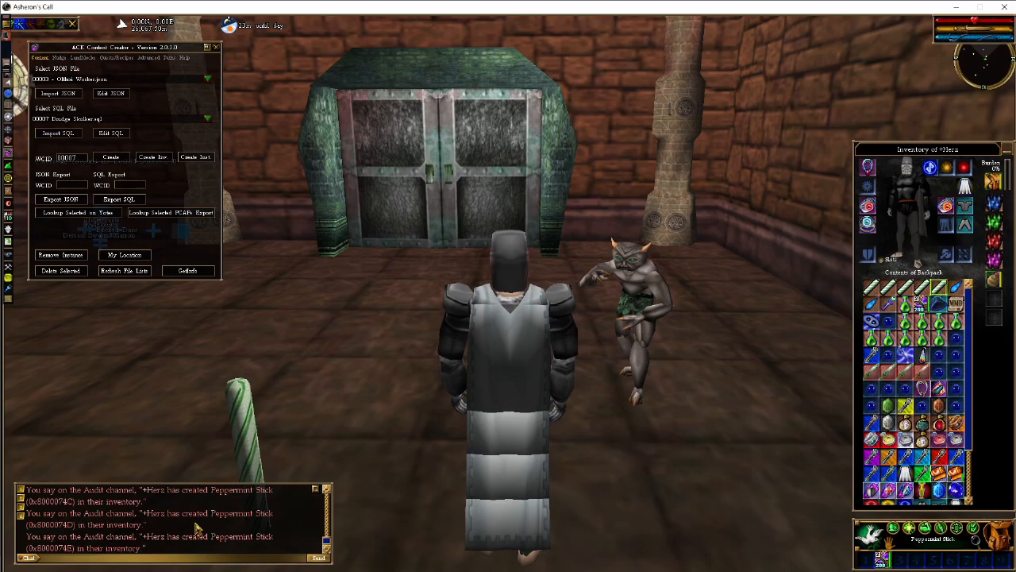
key(a)
drag(870, 288, 576, 282)
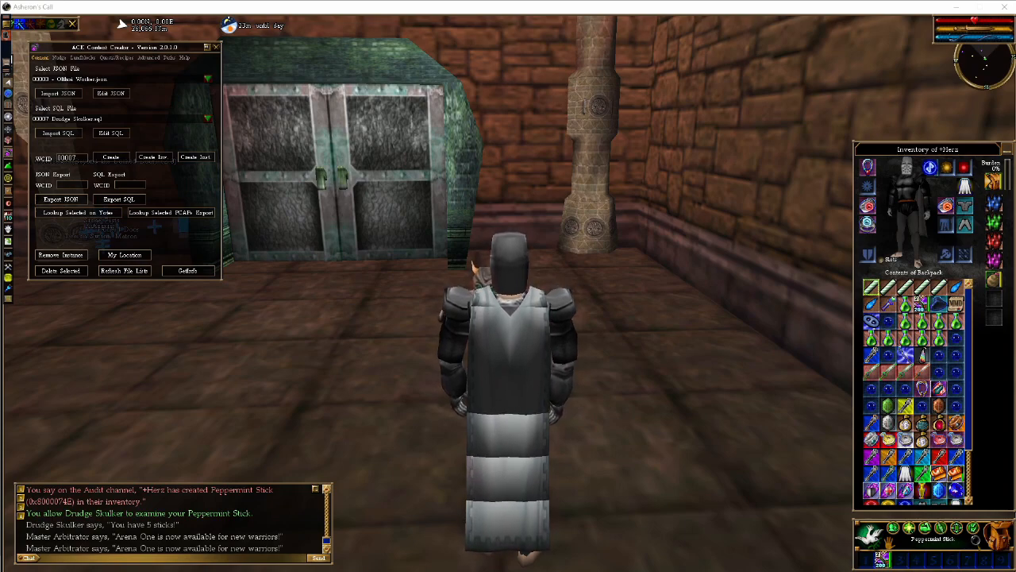
click(507, 370)
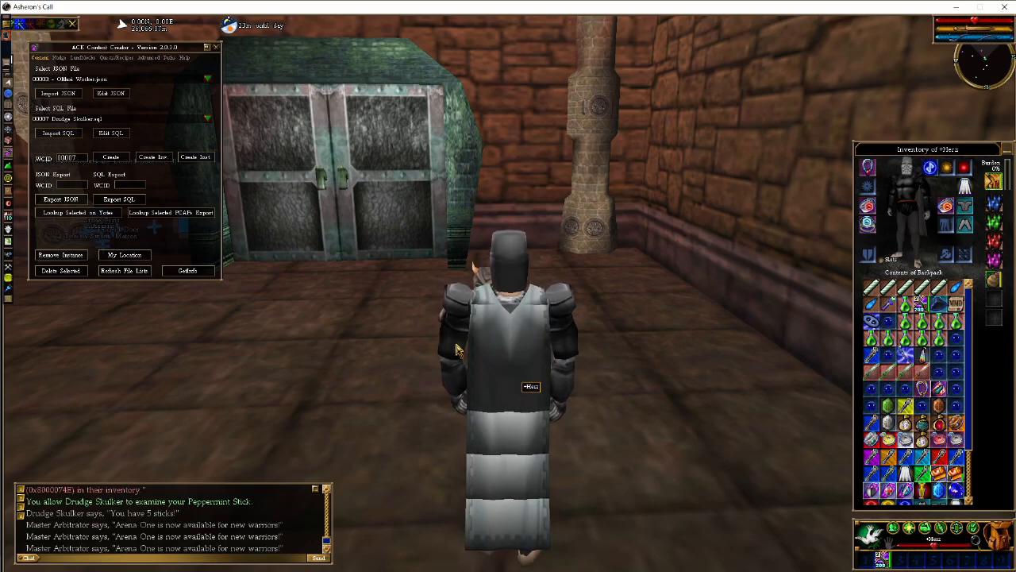
key(z)
key(c)
key(z)
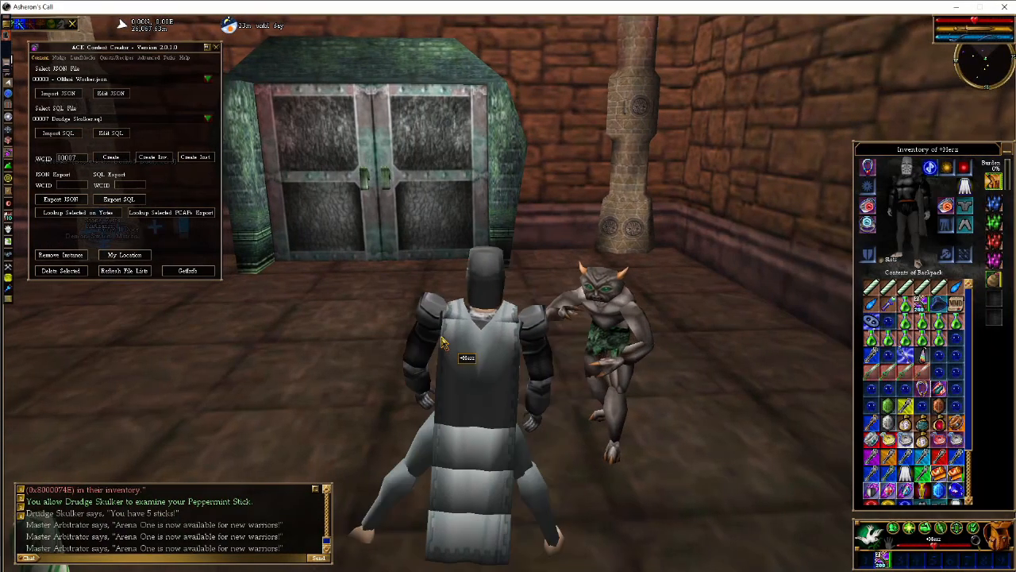
key(c)
key(z)
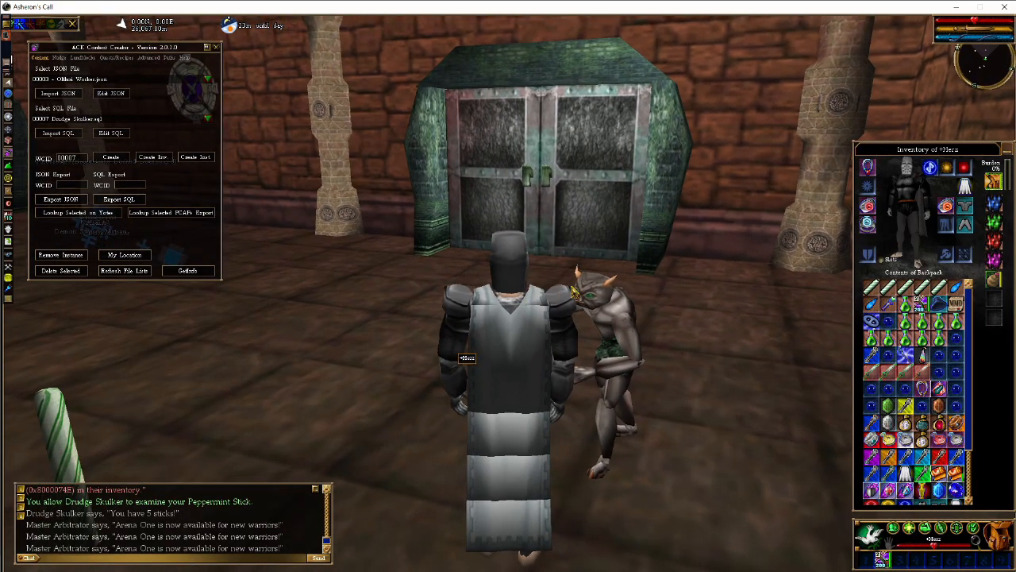
key(z)
key(c)
key(a)
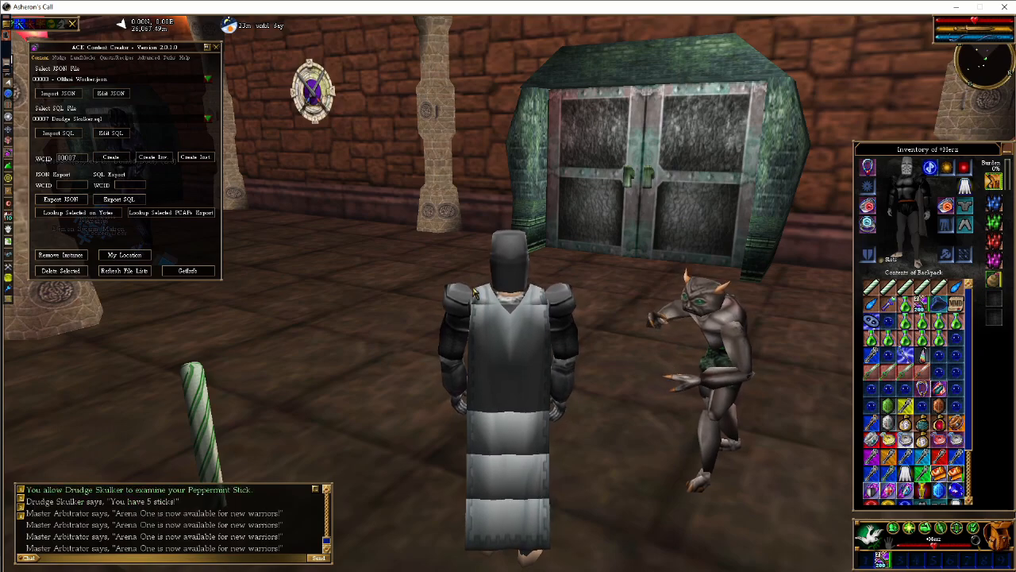
key(d)
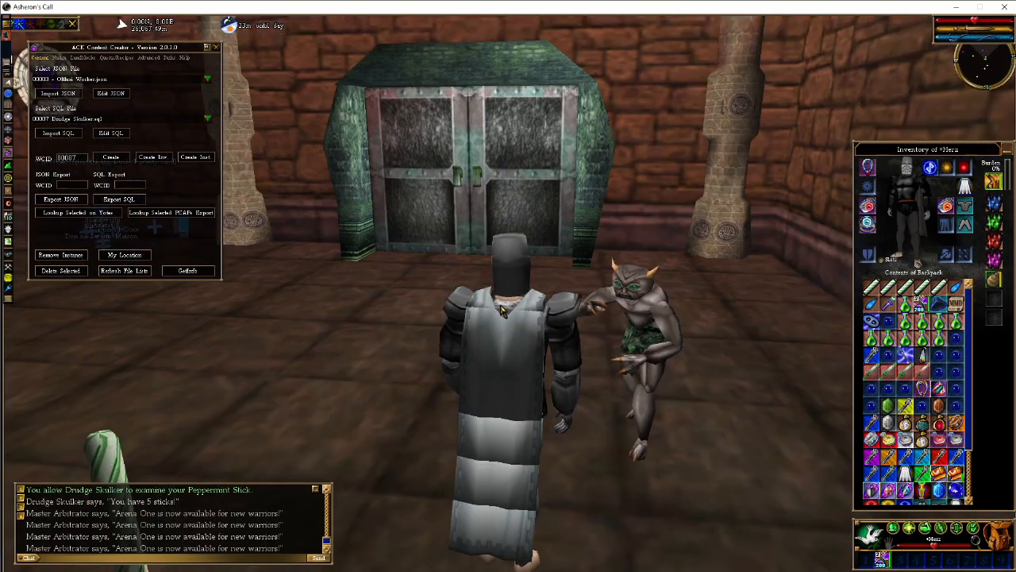
key(a)
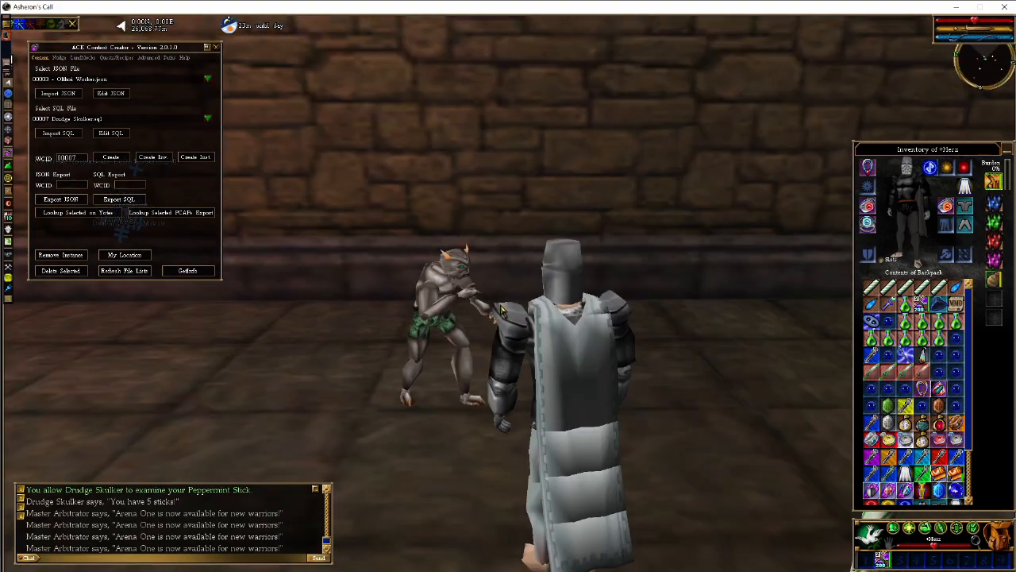
key(d)
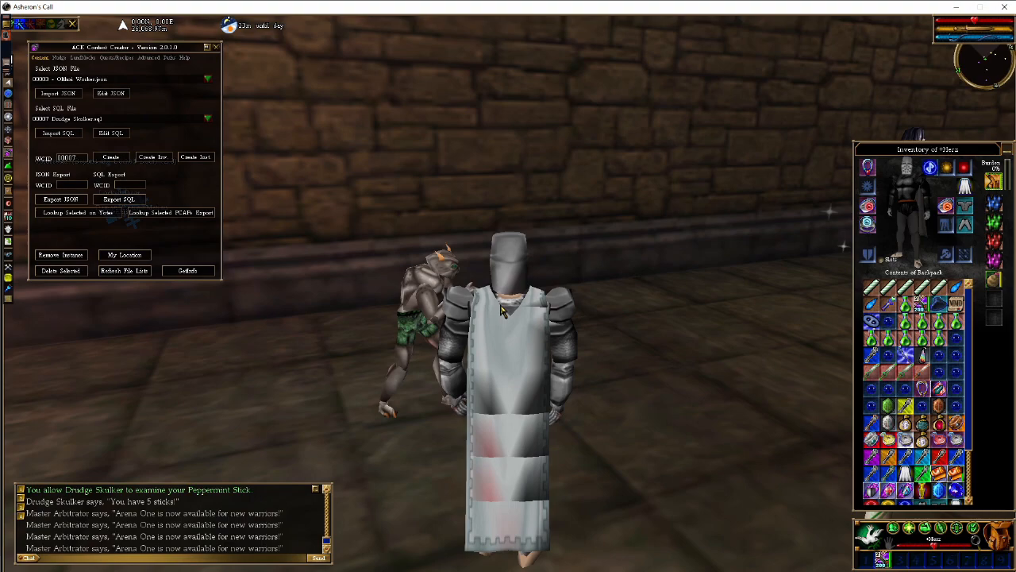
key(a)
key(a)
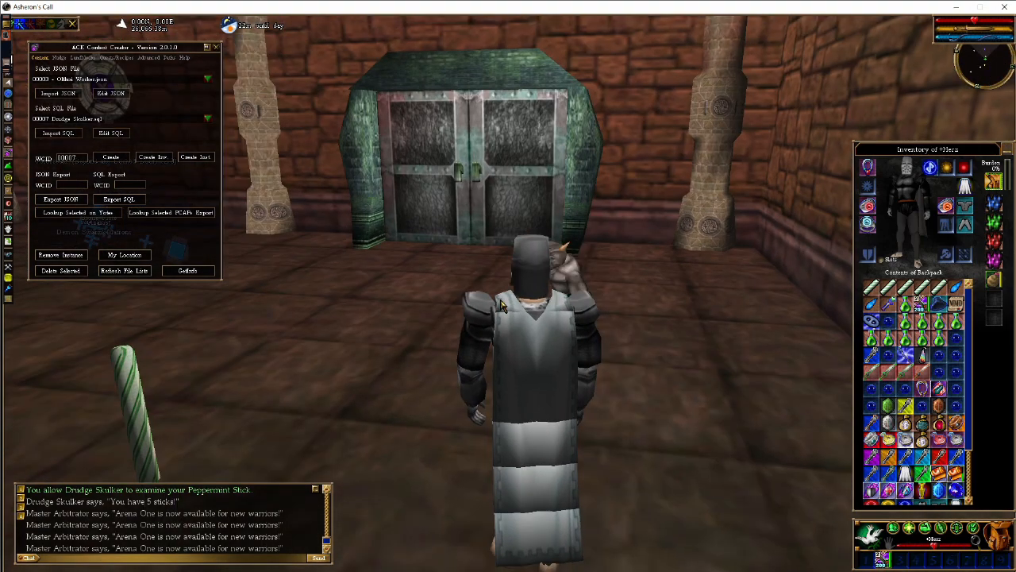
key(d)
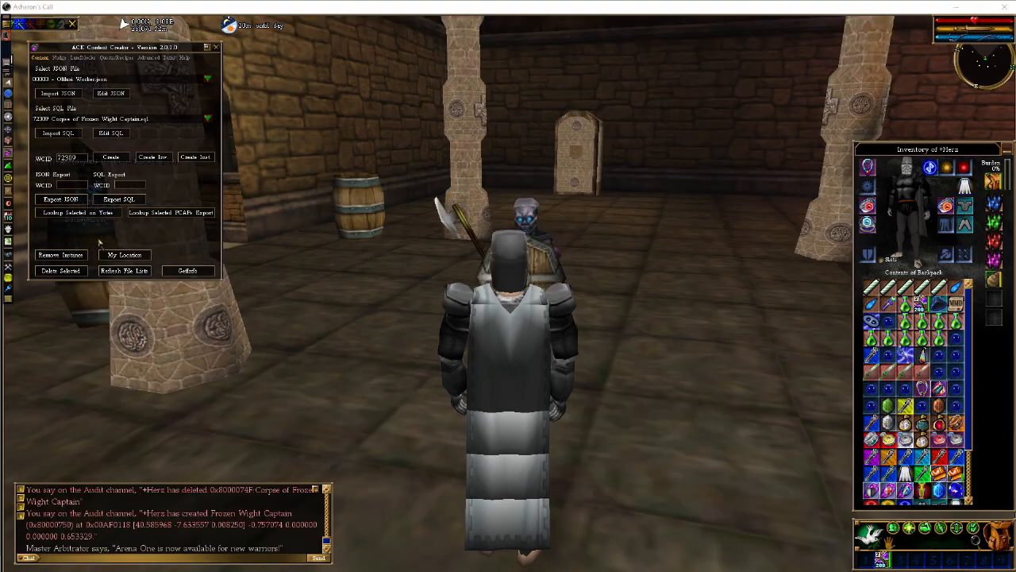
Target the Frozen Wight Captain in the dungeon room and kill it with the smite command
click(543, 359)
key(z)
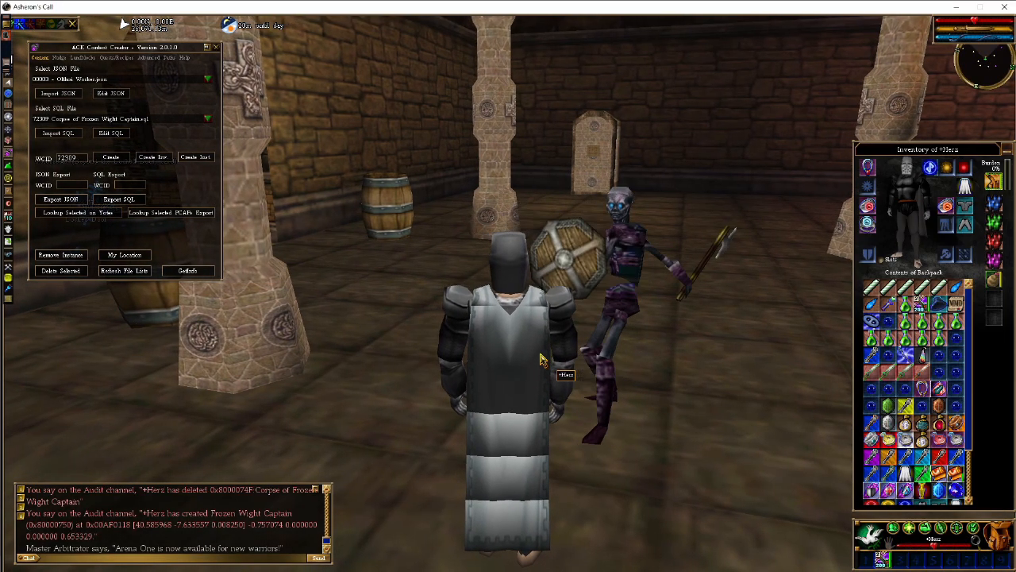
key(c)
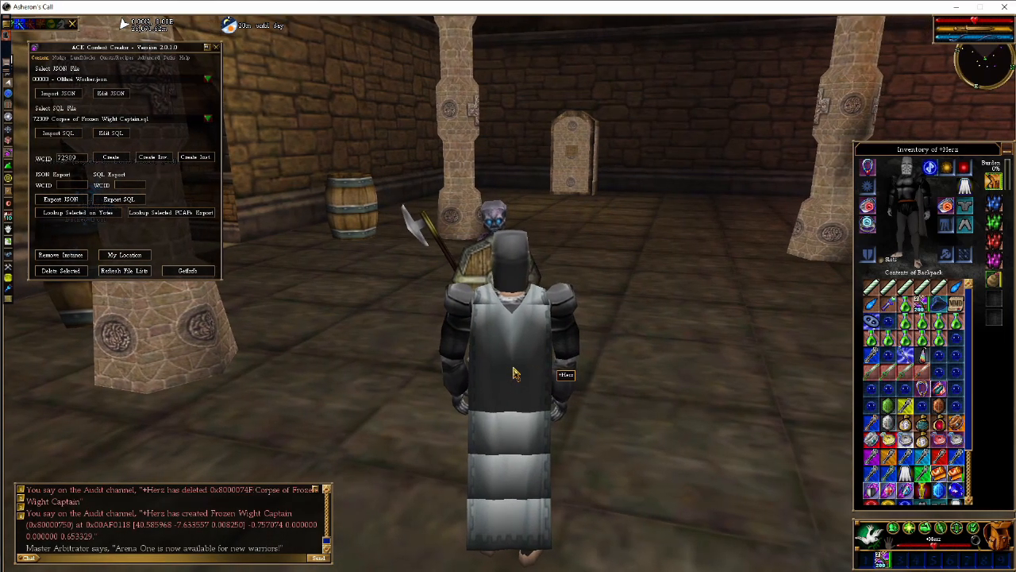
key(z)
click(586, 212)
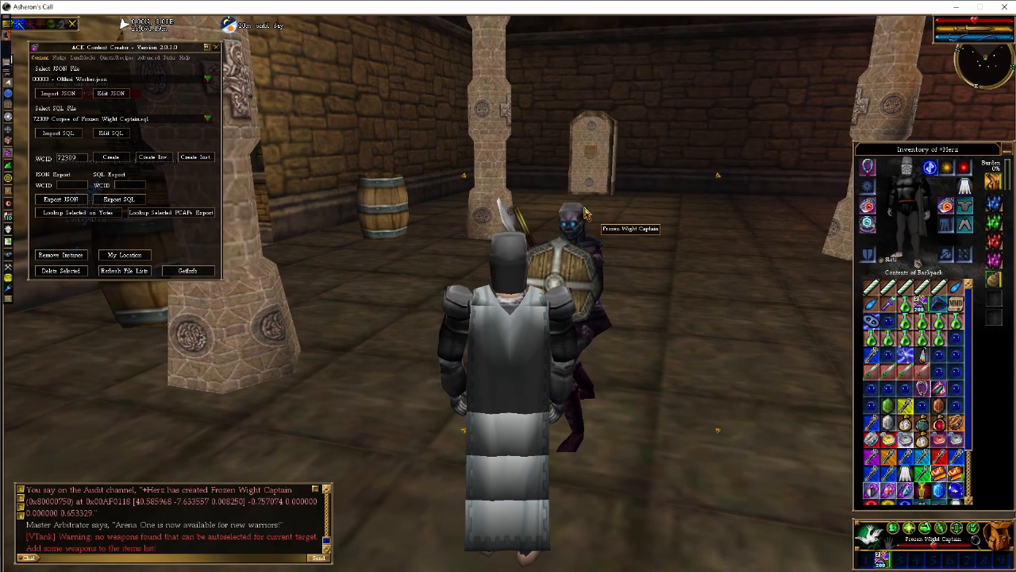
key(c)
key(a)
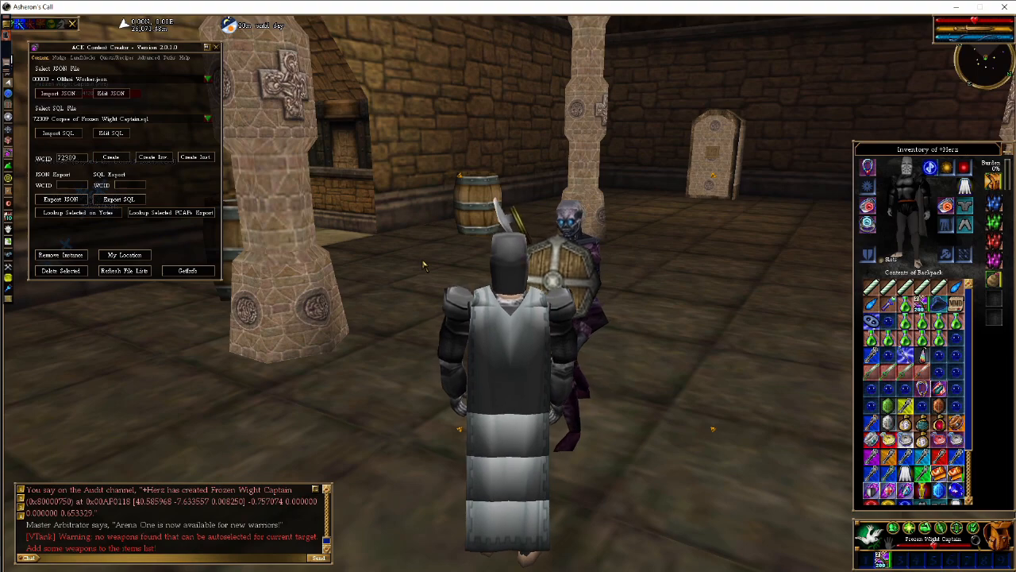
text(/smite)
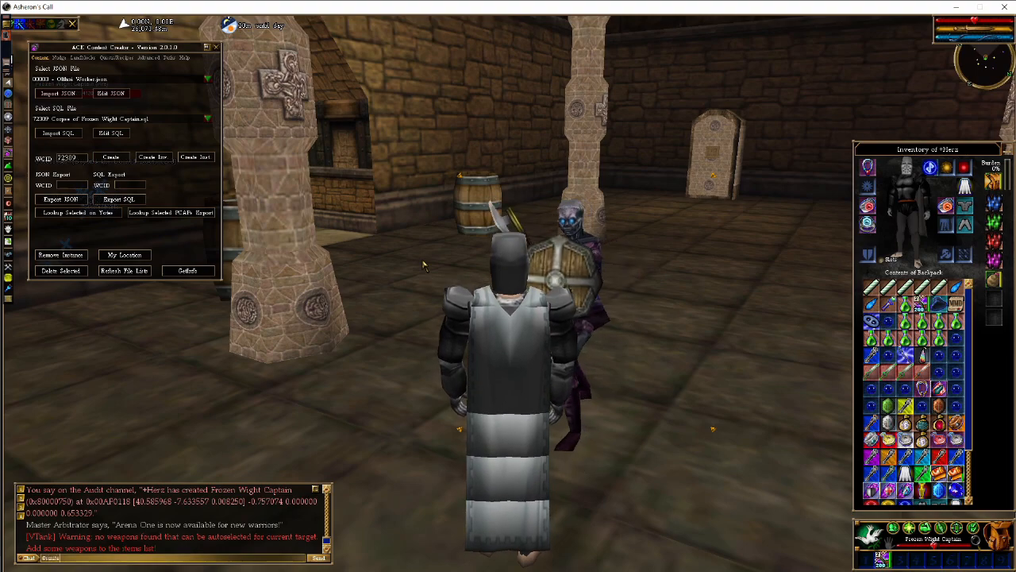
key(Return)
Select the corpse of the Frozen Wight Captain on the floor to inspect its pose
key(a)
click(641, 466)
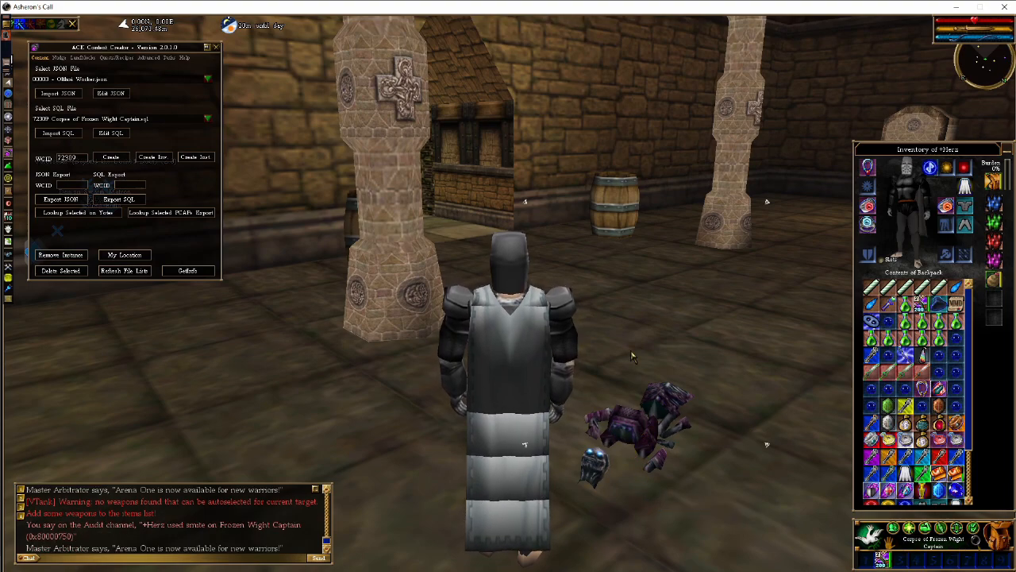
click(643, 435)
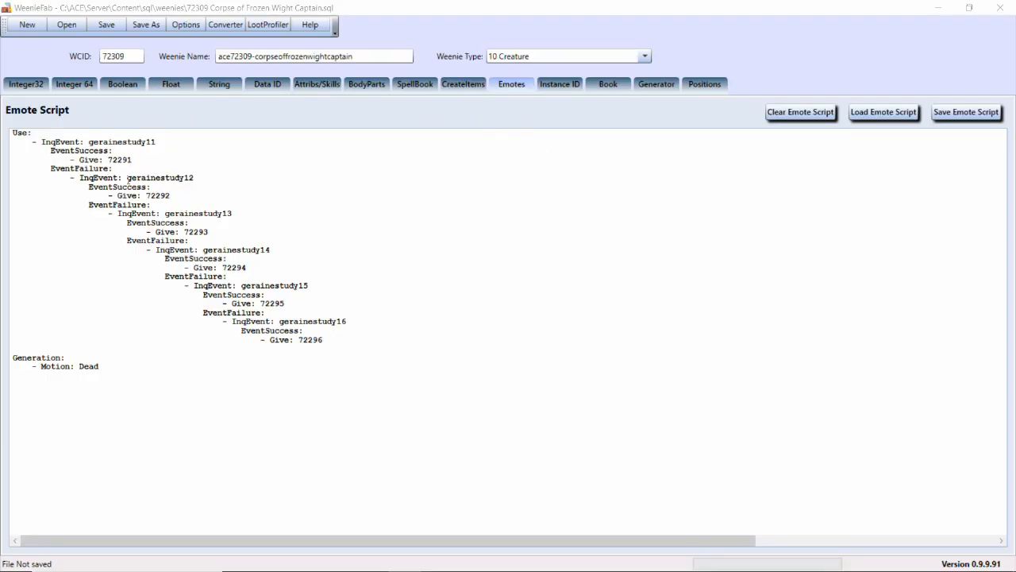
In WeenieFab, examine the "Motion: Dead" action under the Generation trigger of weenie 72309, Corpse of Frozen Wight Captain
double_click(79, 357)
drag(99, 367, 35, 370)
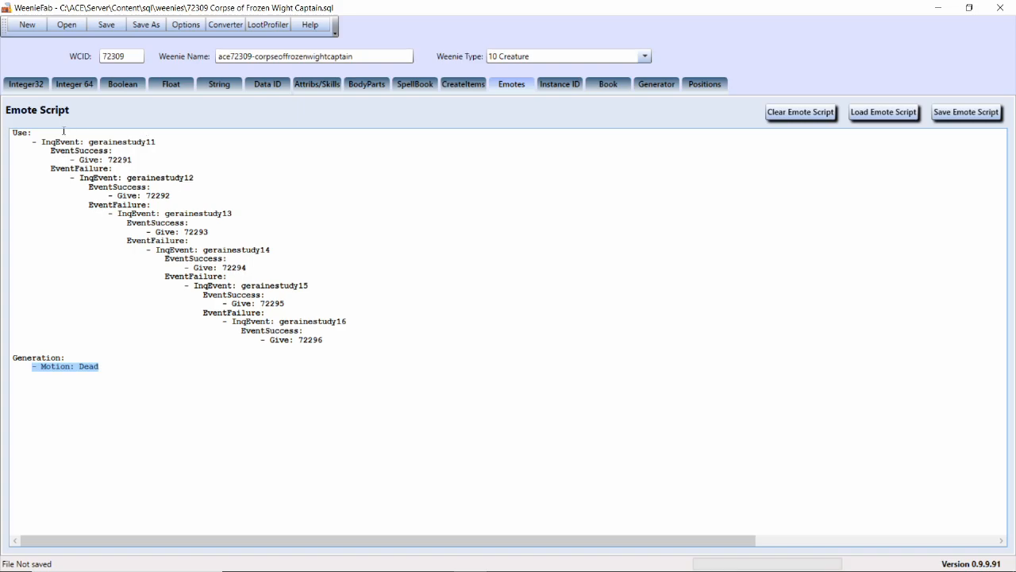
Remove the PhysicsEffectTable property (22) from the Corpse of Frozen Wight Captain's Data ID properties
click(122, 83)
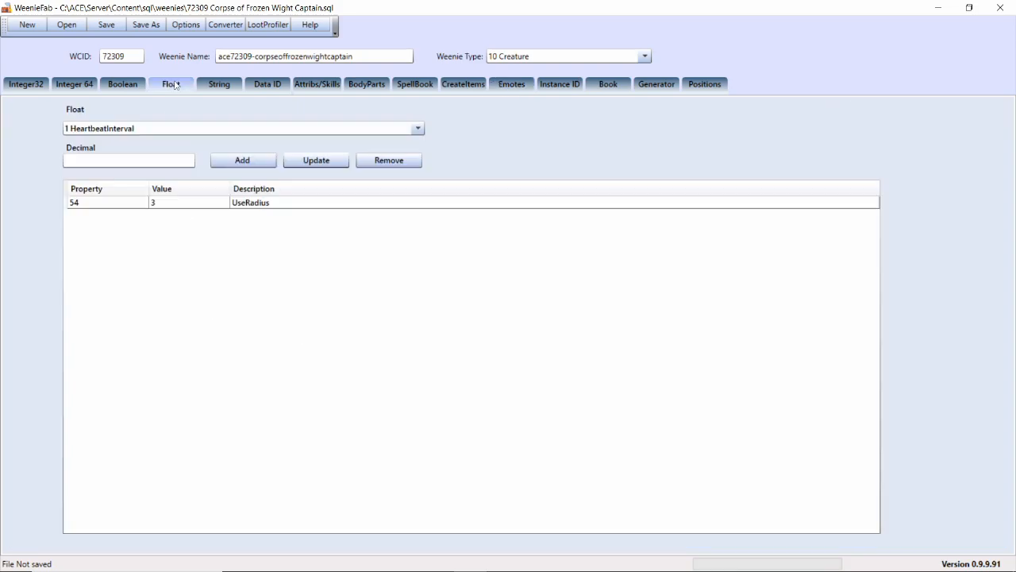
click(218, 83)
click(267, 83)
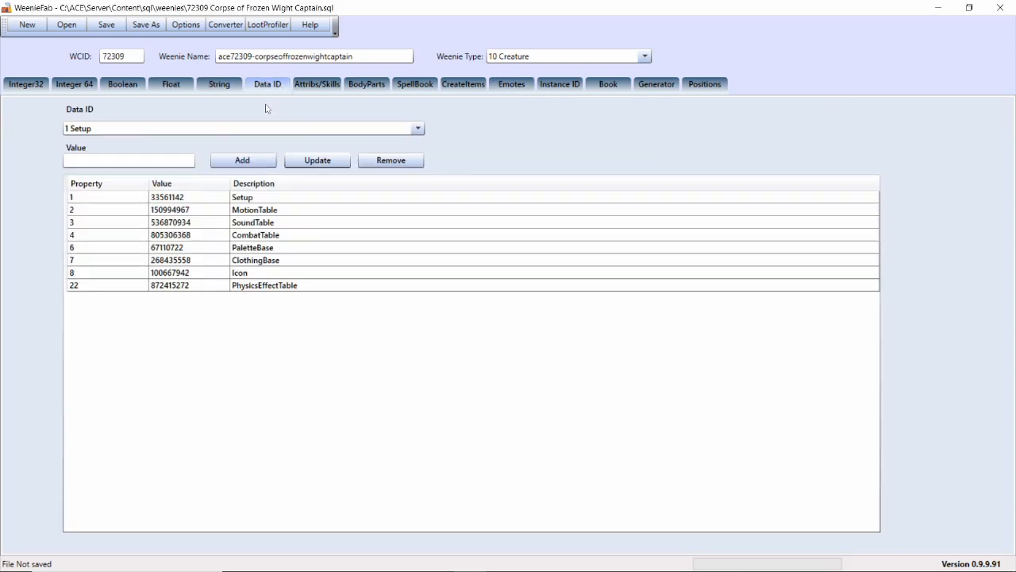
click(253, 286)
click(383, 161)
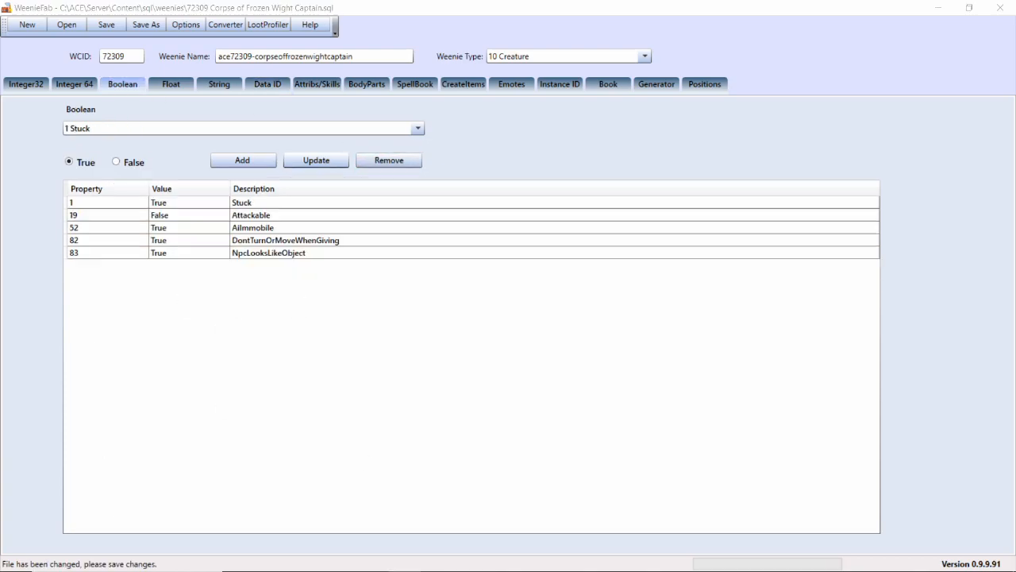
Examine the boolean properties DontTurnOrMoveWhenGiving (82) and NpcLooksLikeObject (83) of the Corpse of Frozen Wight Captain
click(303, 253)
click(351, 241)
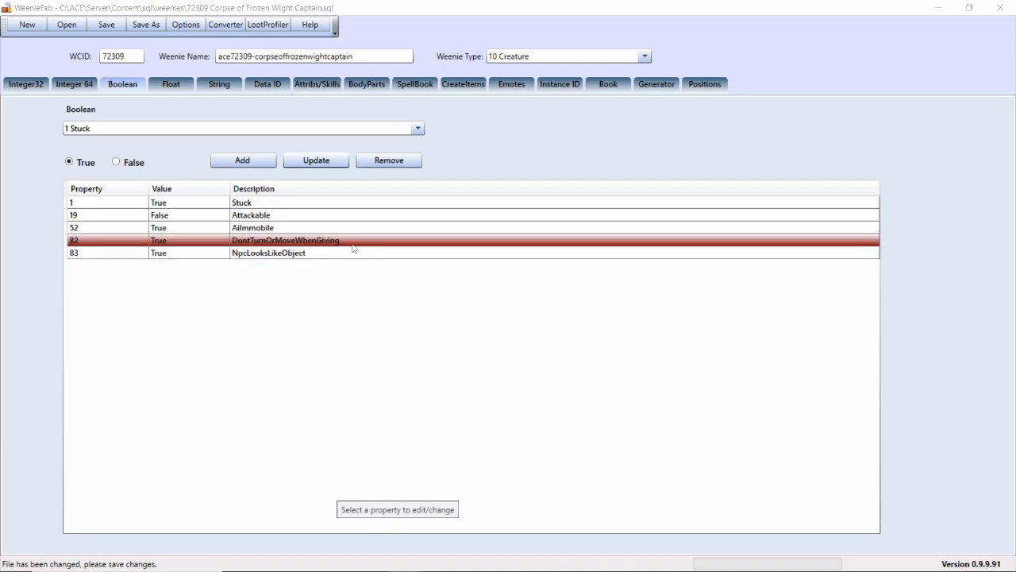
click(335, 254)
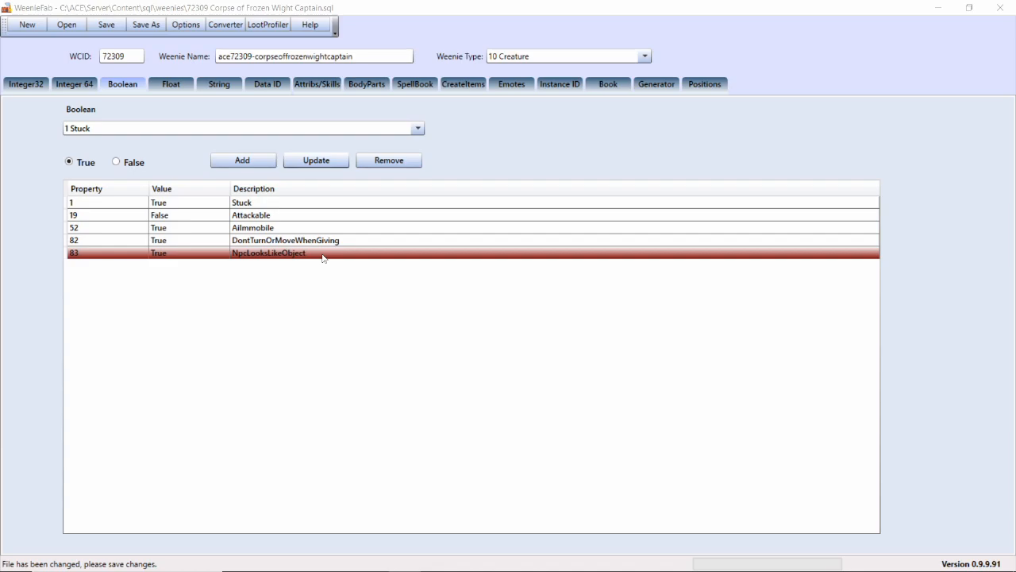
click(230, 138)
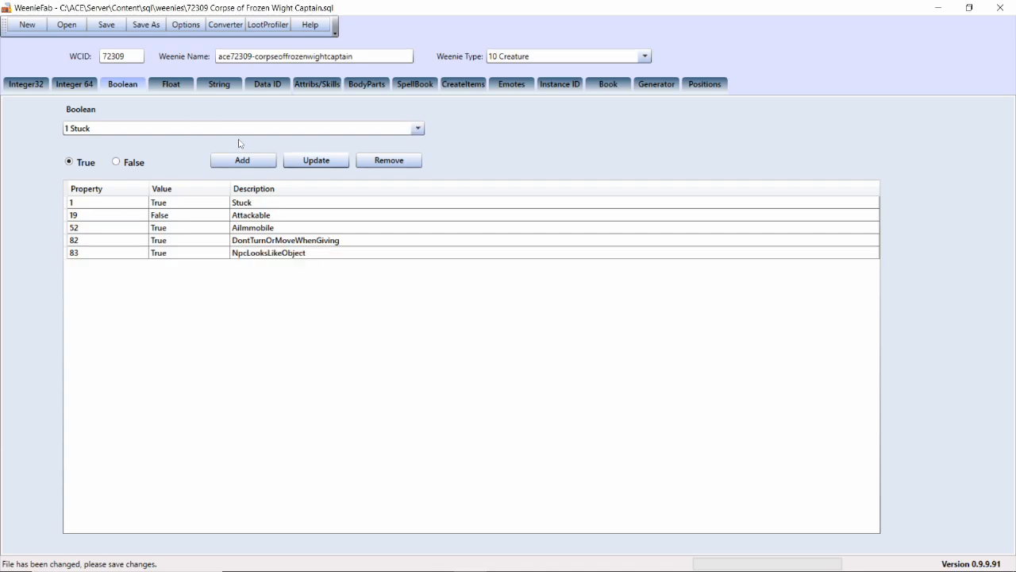
Add the boolean property NpcInteractsSilently (90) with the value True to the Corpse of Frozen Wight Captain
click(272, 129)
scroll(270, 199, down, 15)
scroll(270, 219, down, 11)
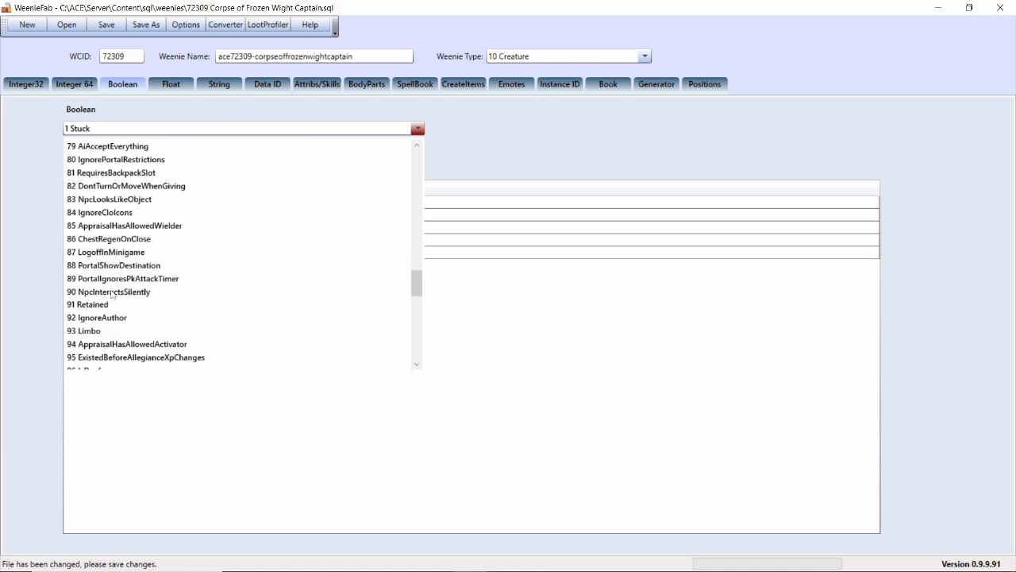
click(112, 293)
click(242, 160)
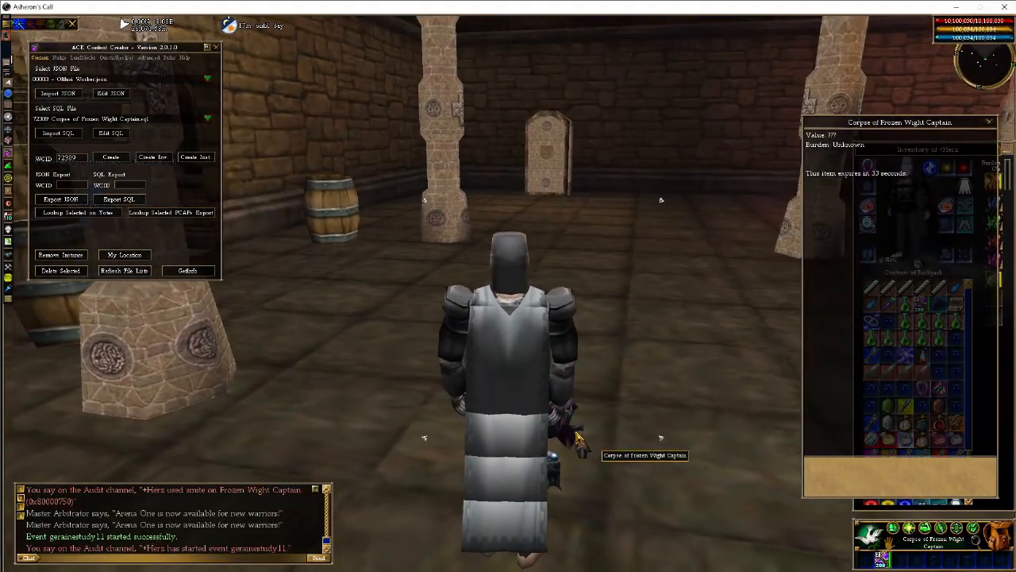
In Asheron's Call, re-import the 72309 Corpse of Frozen Wight Captain SQL file and create a new instance of it
double_click(573, 436)
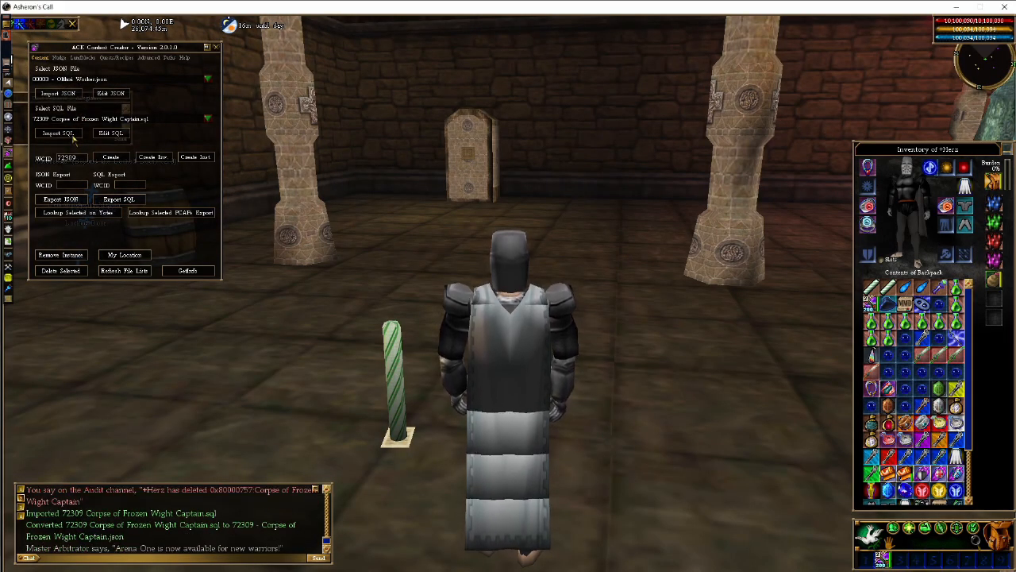
click(71, 136)
click(112, 157)
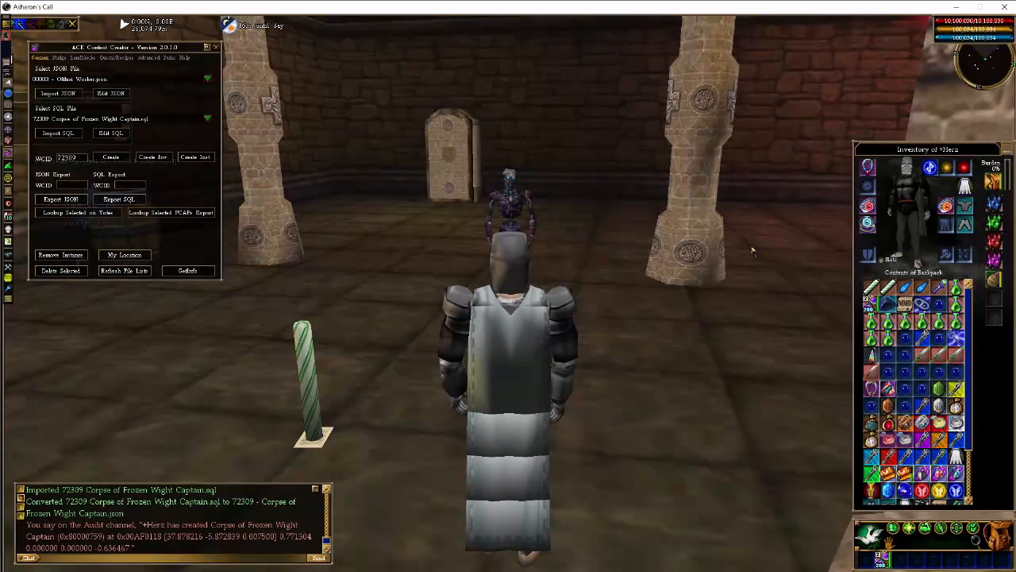
Approach the newly created Corpse of Frozen Wight Captain and use it to test its interaction
key(w)
key(a)
key(d)
click(571, 237)
double_click(571, 237)
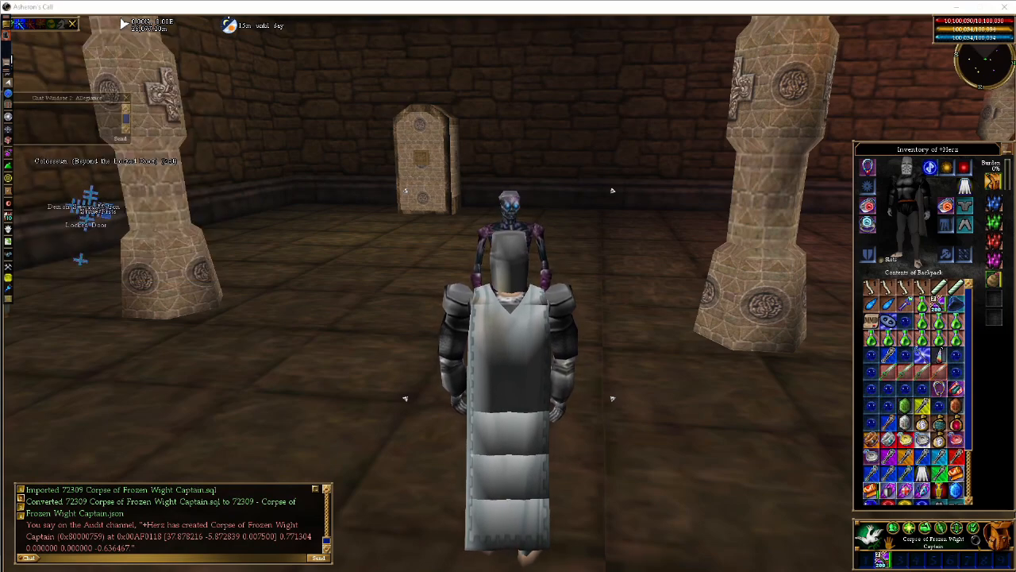
double_click(520, 208)
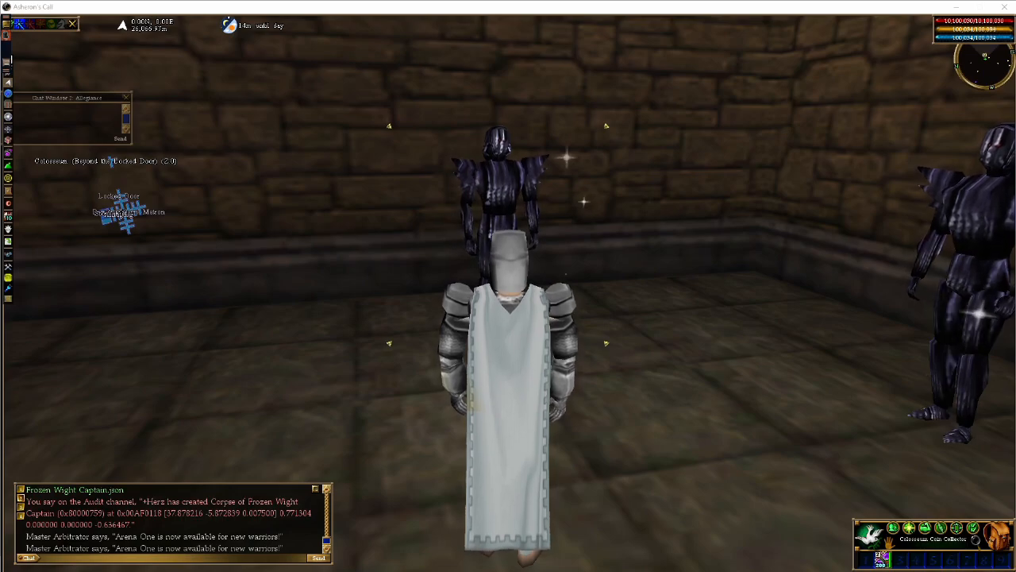
Switch to WeenieFab and try weenie type 10 Creature on the Colosseum Coin Collector, restoring 12 Vendor
key(alt+Tab)
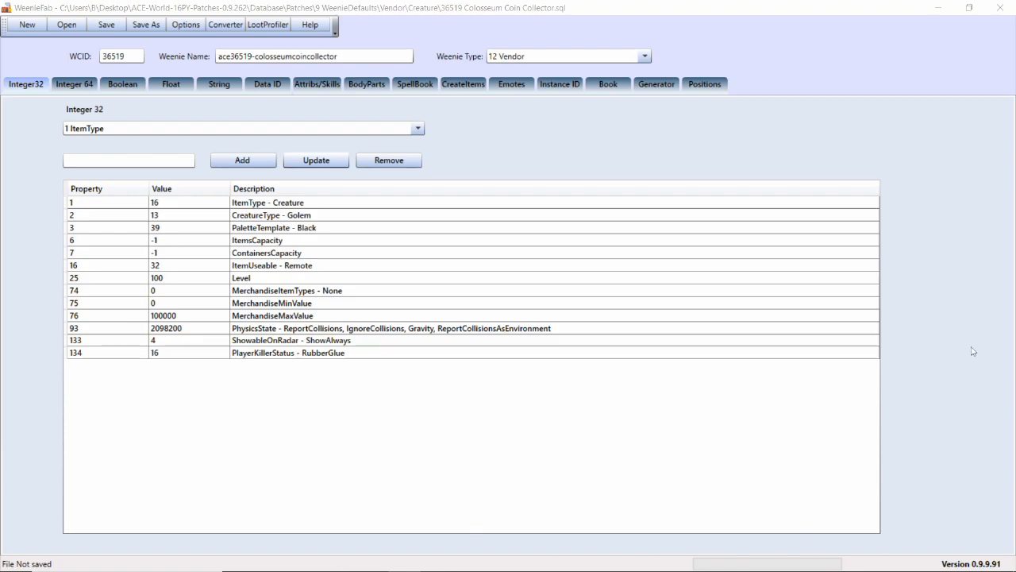
click(554, 60)
scroll(540, 103, up, 2)
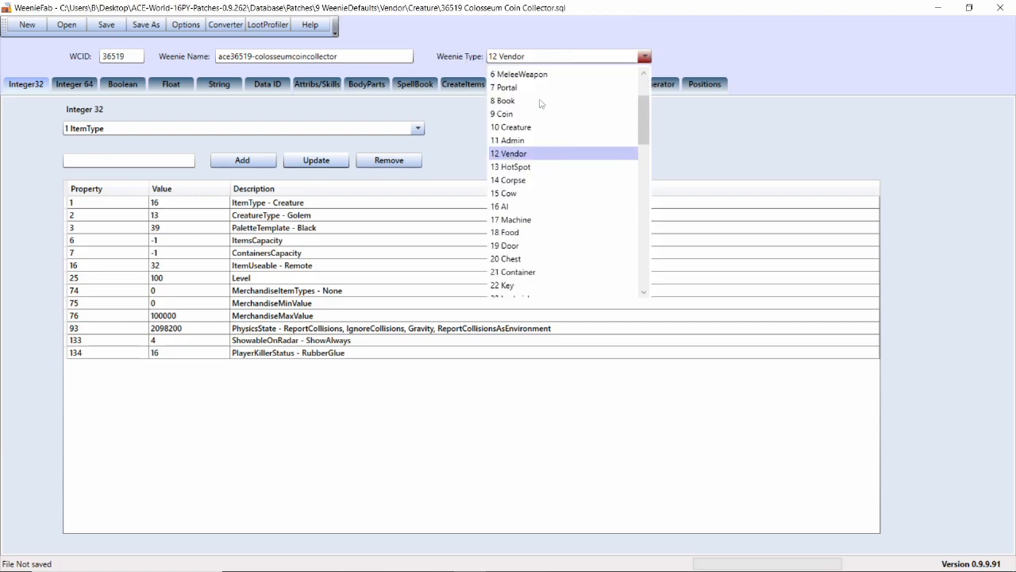
click(523, 128)
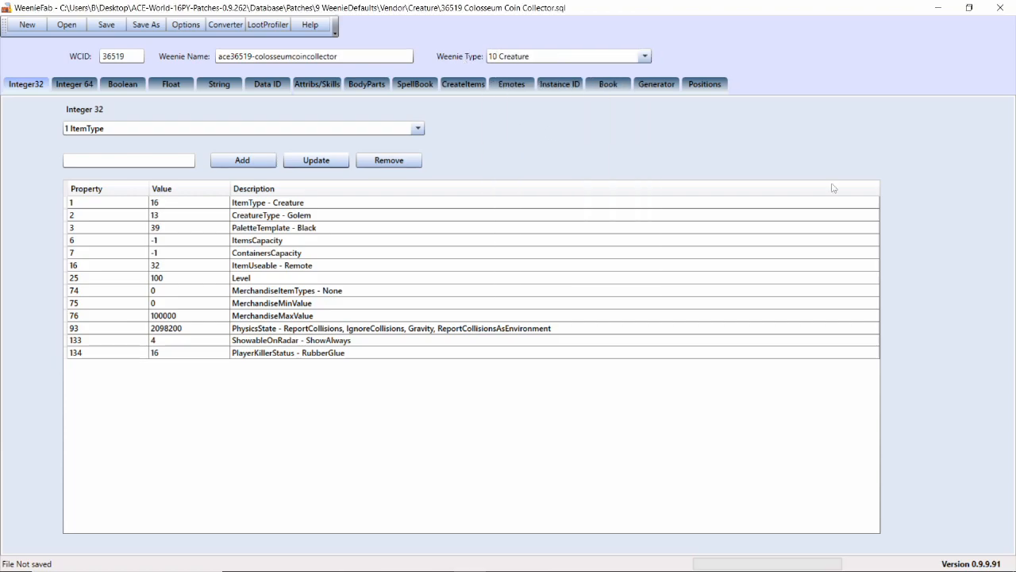
click(544, 59)
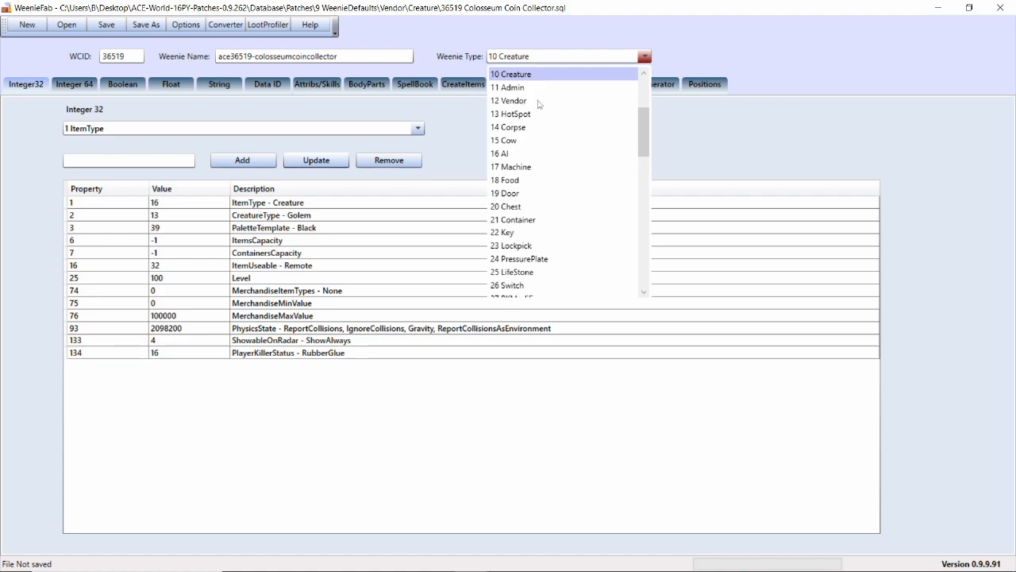
click(539, 103)
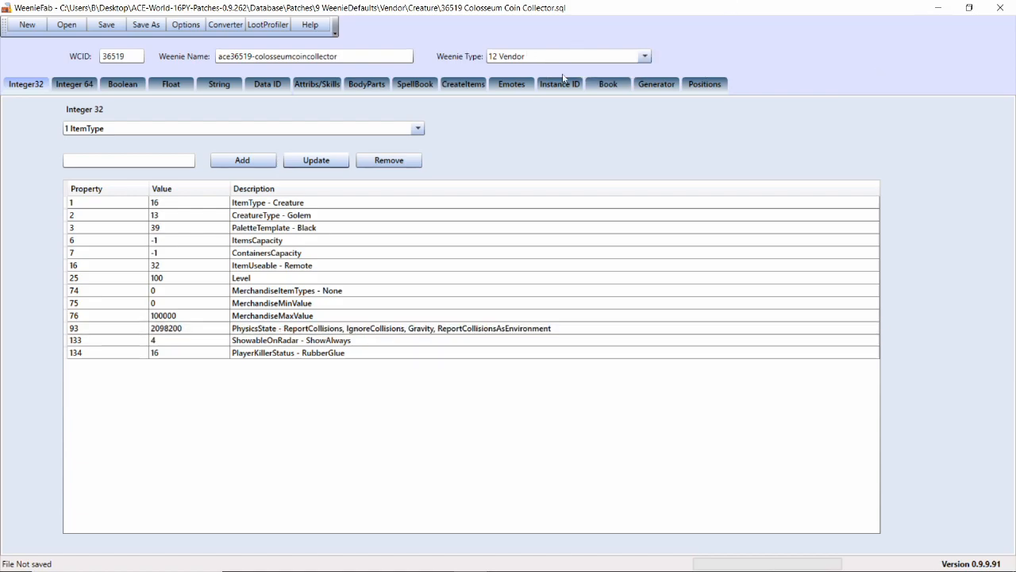
Examine the Tell lines in the Colosseum Coin Collector's emote script for the vendor types Open, Buy and Close
click(513, 84)
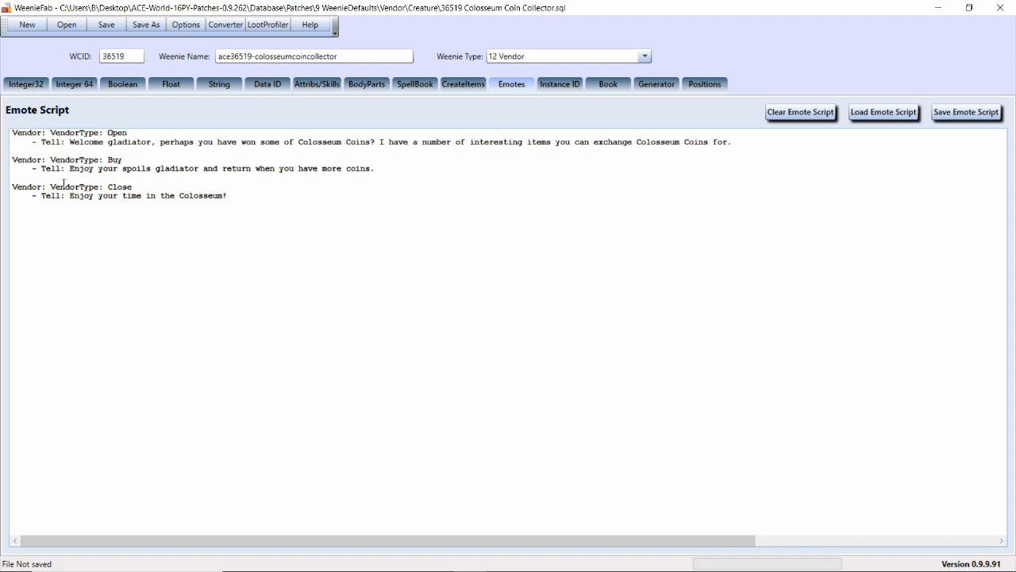
drag(33, 142, 758, 143)
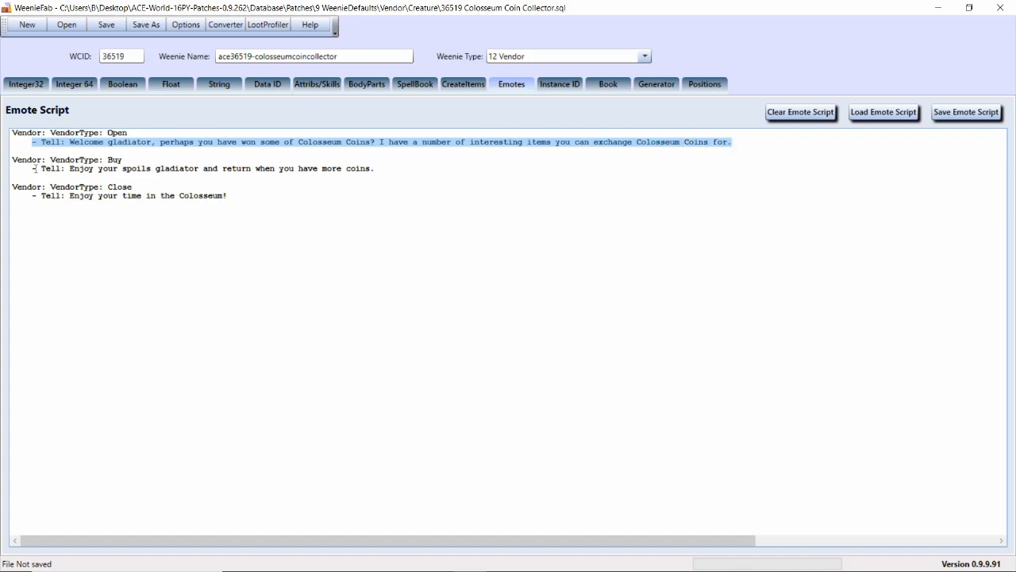
drag(35, 169, 410, 168)
drag(34, 195, 245, 196)
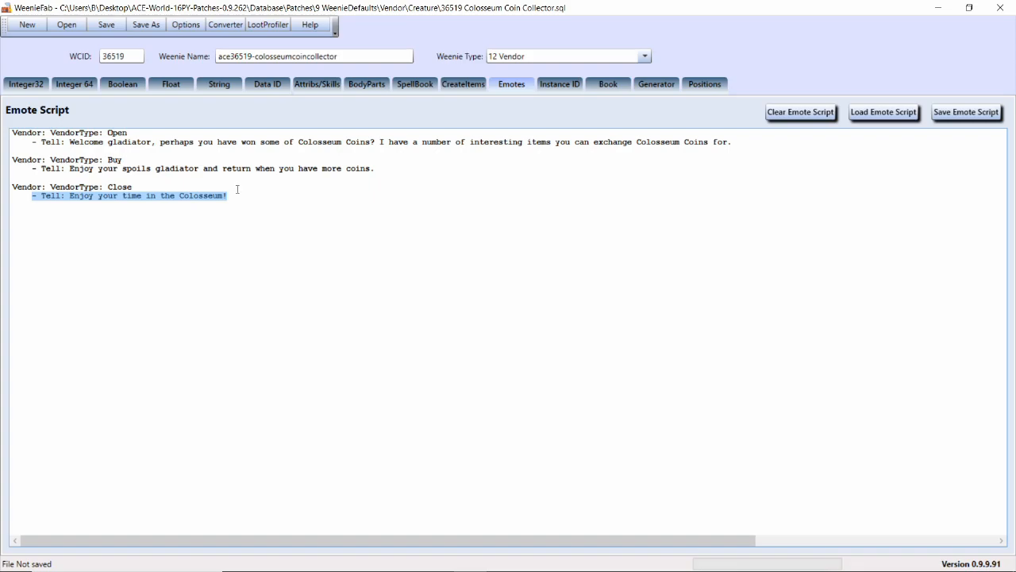
Examine the Colosseum Coin Collector's Boolean, Float, String and Data ID properties, including AlternateCurrency (57)
click(122, 87)
click(171, 84)
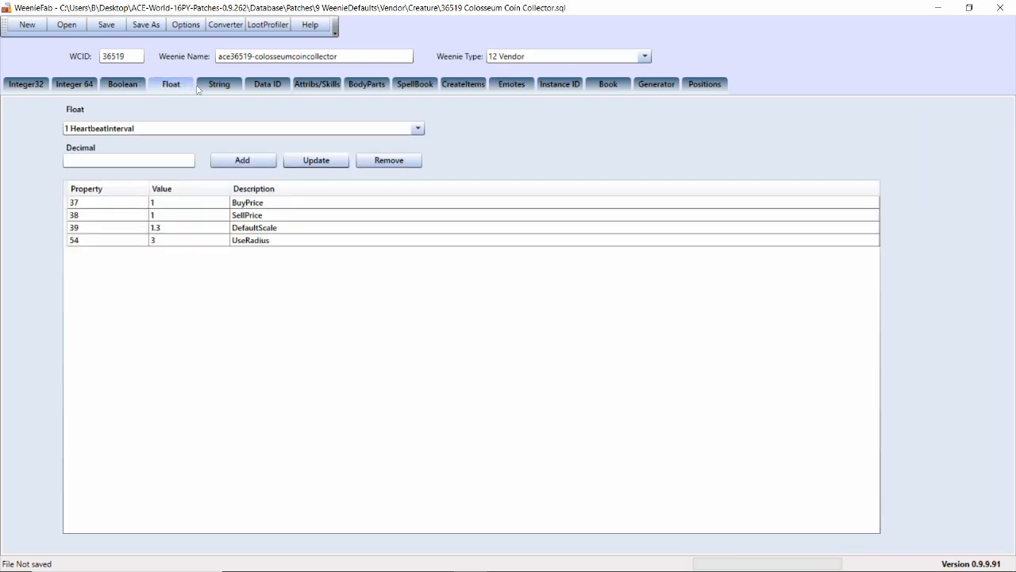
click(219, 84)
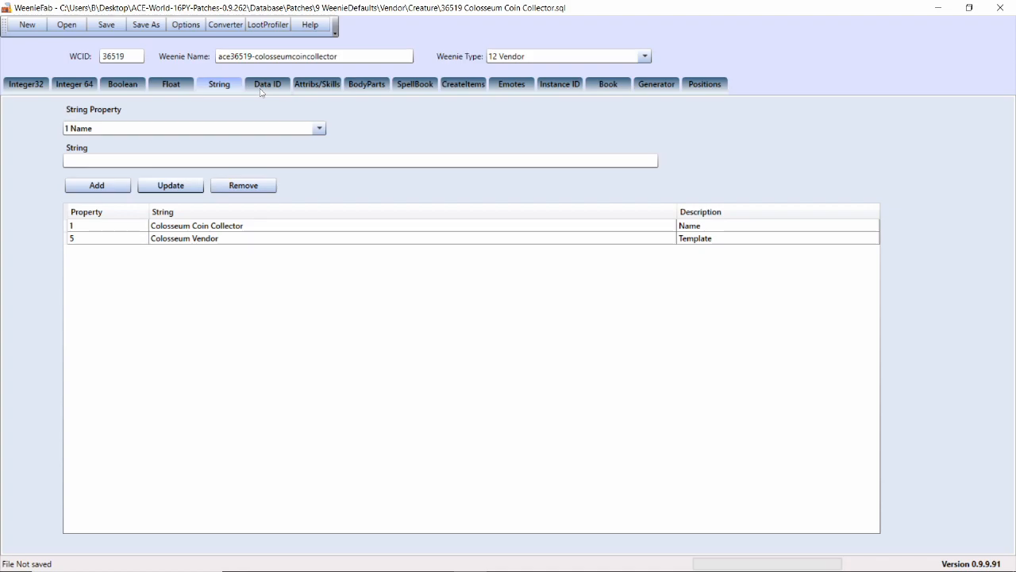
click(261, 87)
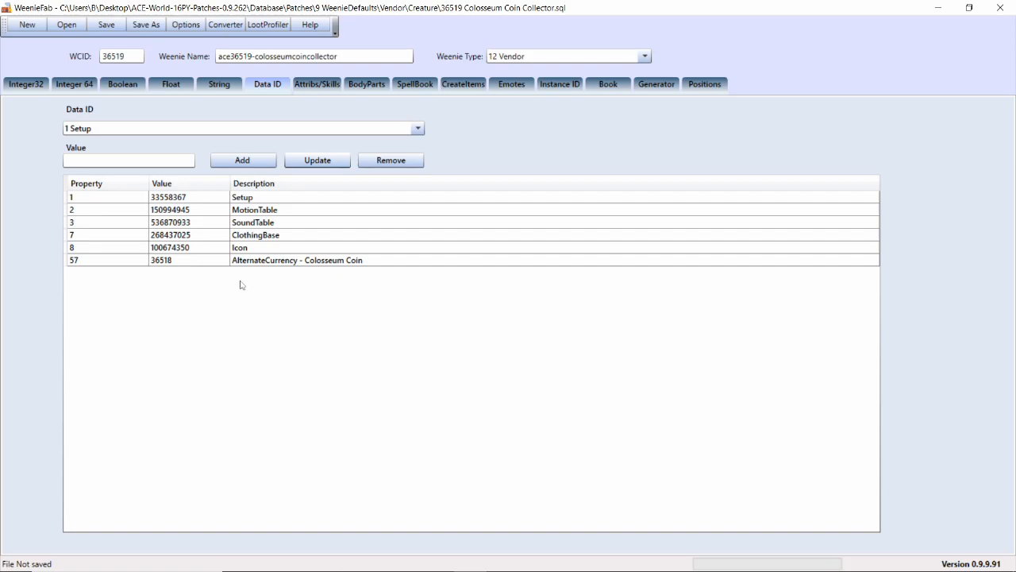
click(257, 262)
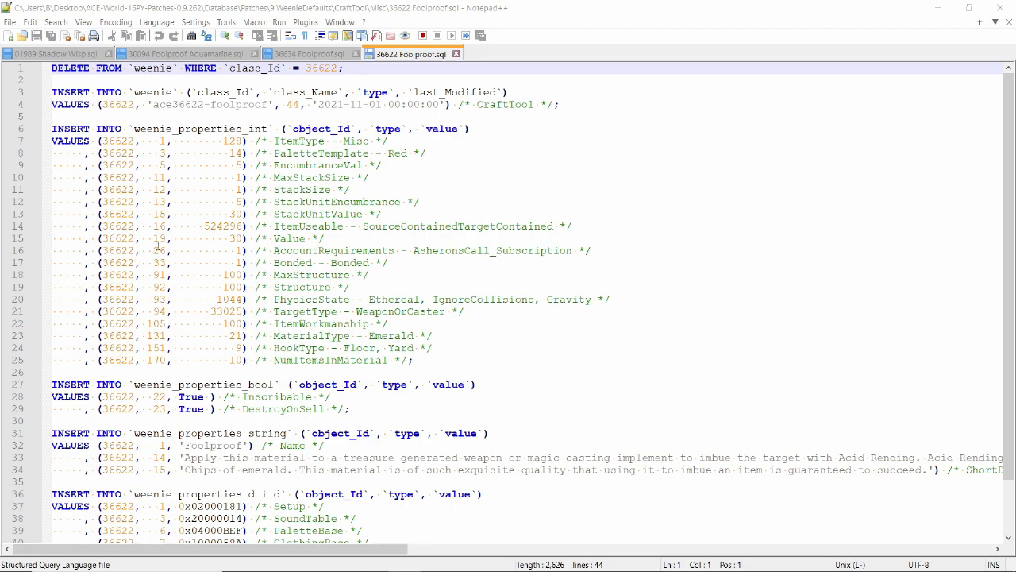
In Notepad++, examine the Value property (19) among the integer properties of 36622 Foolproof.sql
drag(149, 241, 240, 238)
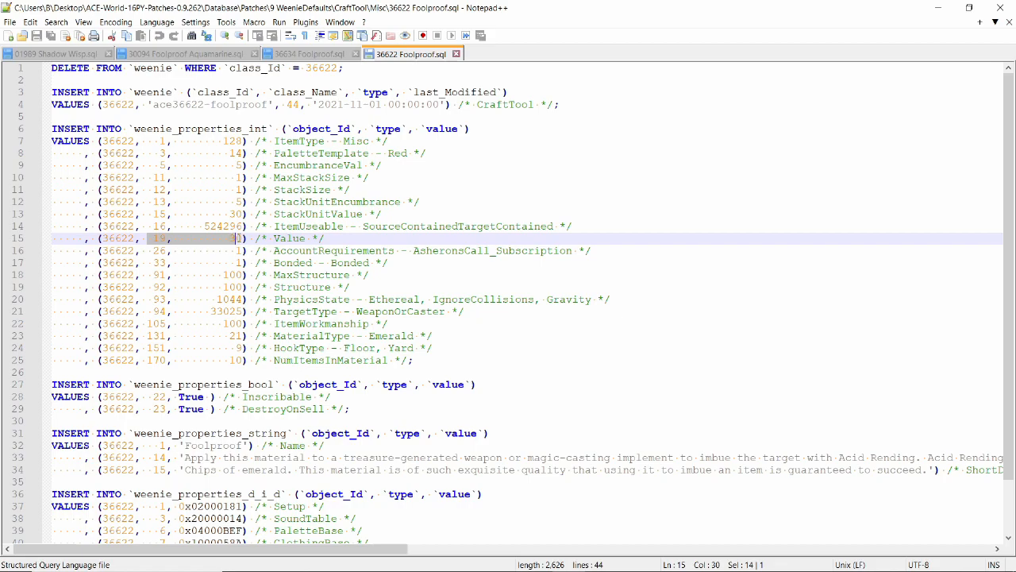
double_click(237, 238)
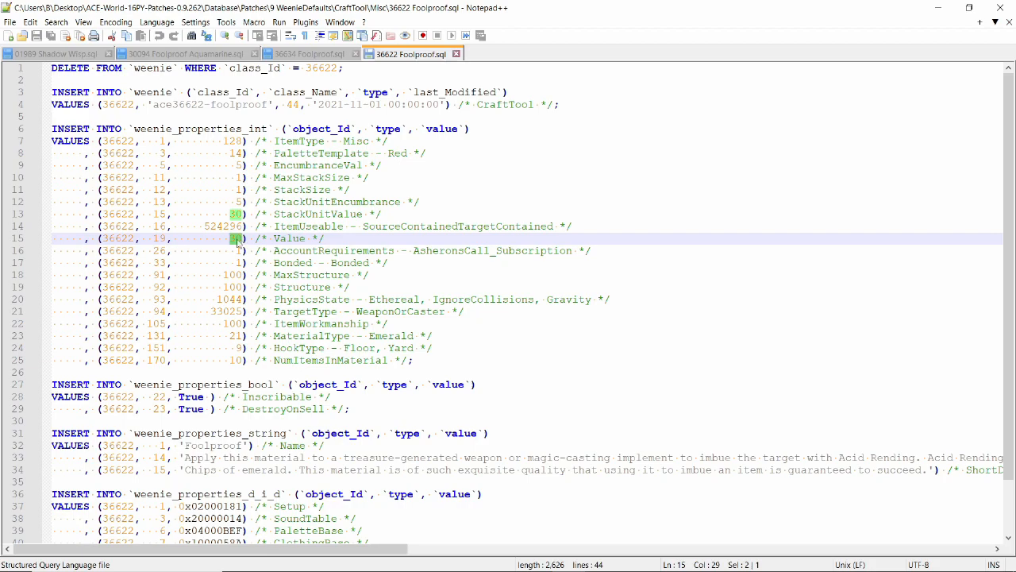
click(232, 238)
drag(242, 238, 237, 238)
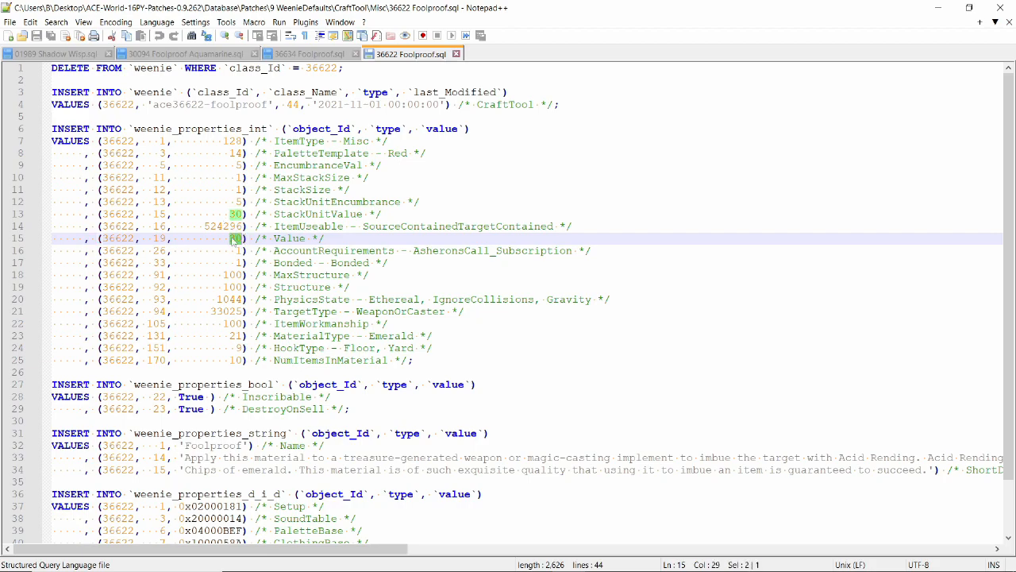